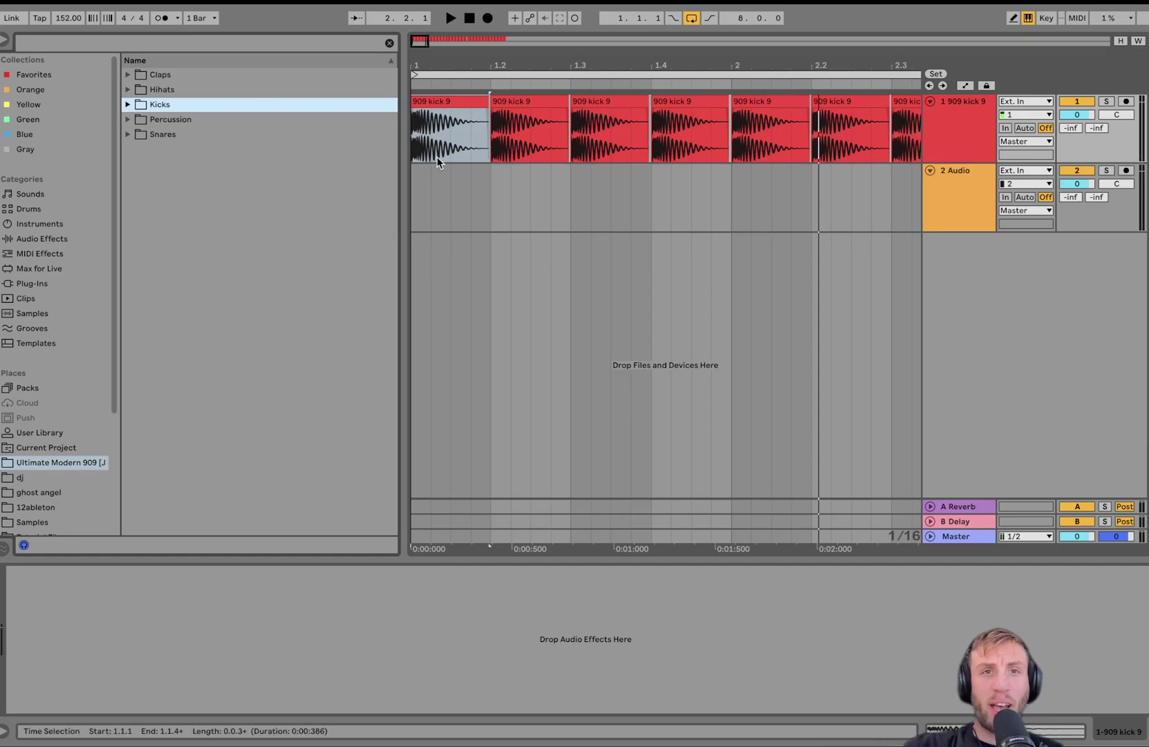
- Listen to the eight-bar 909 kick pattern from the start of the loop
scroll(439, 155, down, 4)
scroll(545, 187, down, 5)
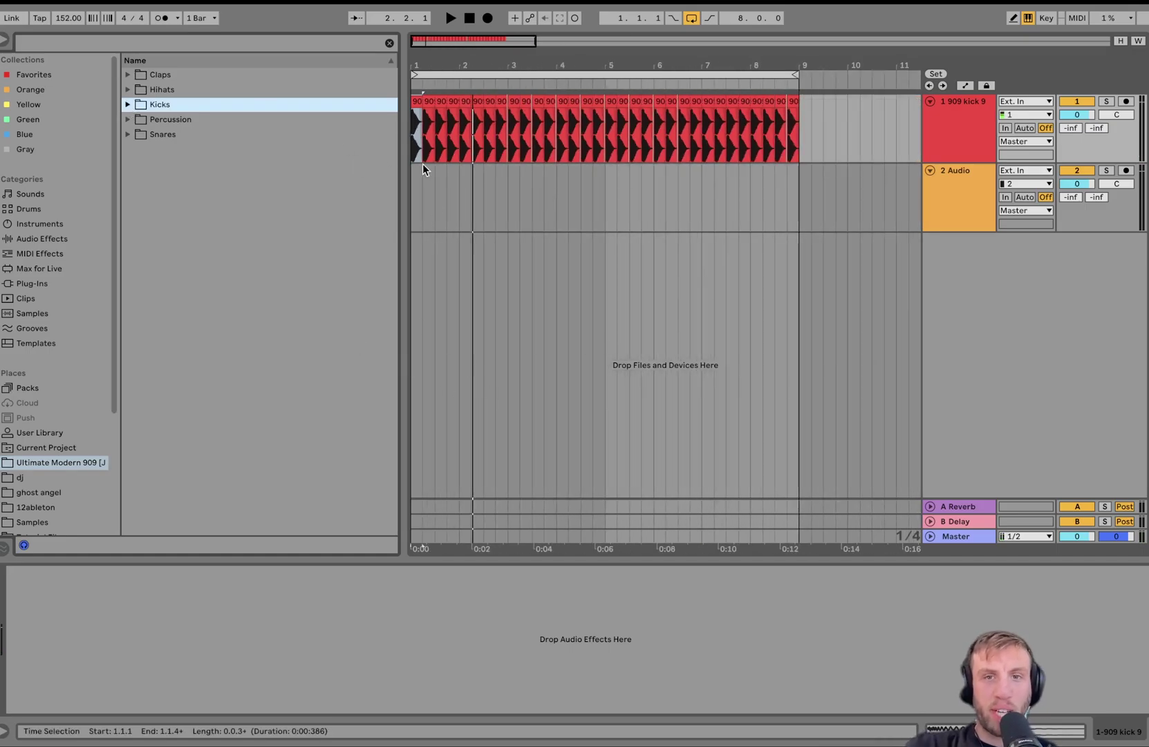
click(417, 99)
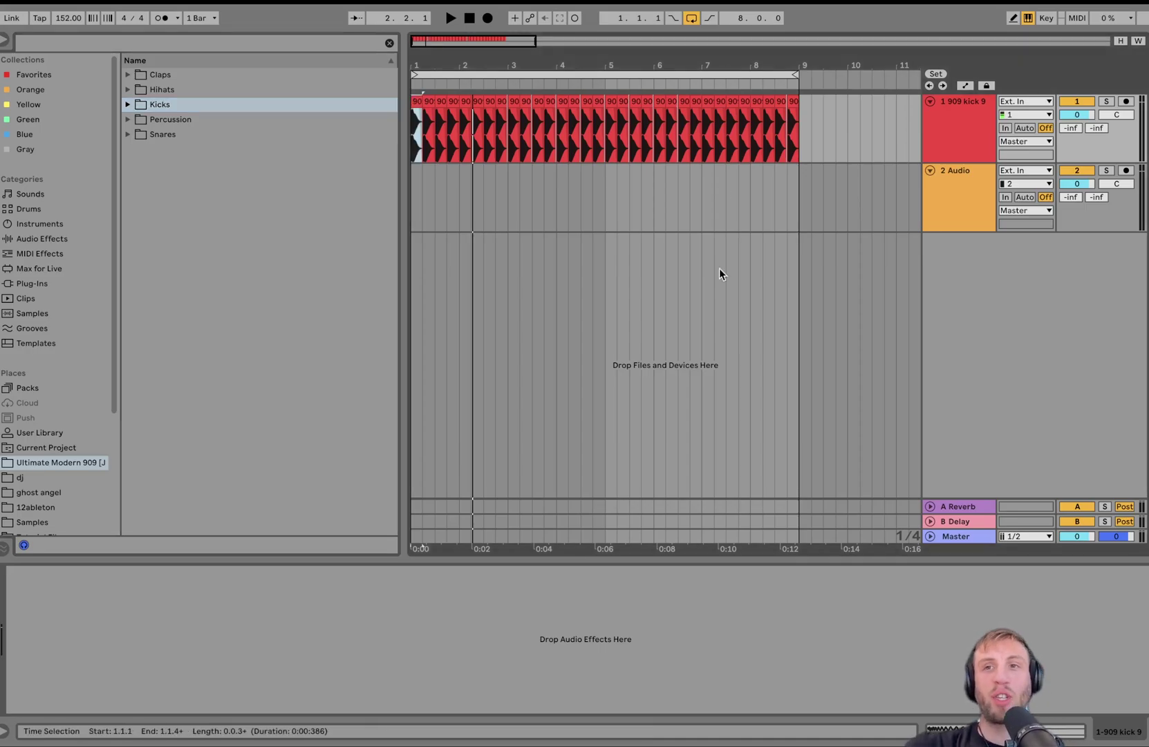
key(space)
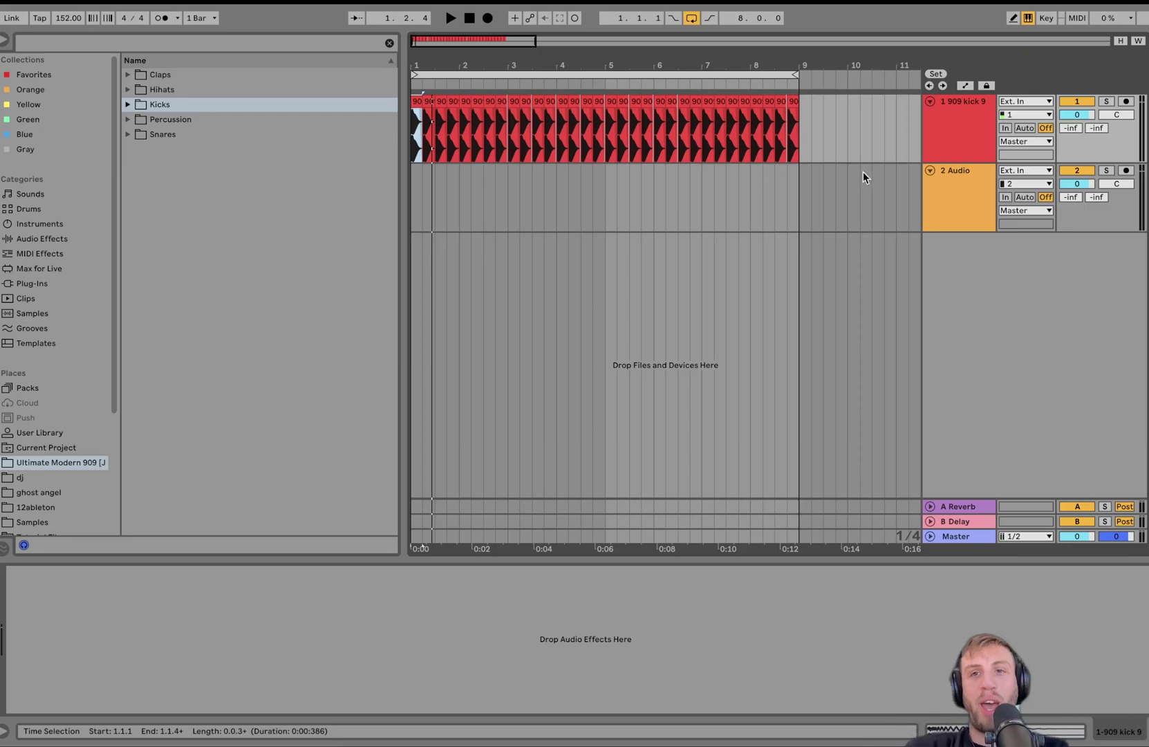
key(space)
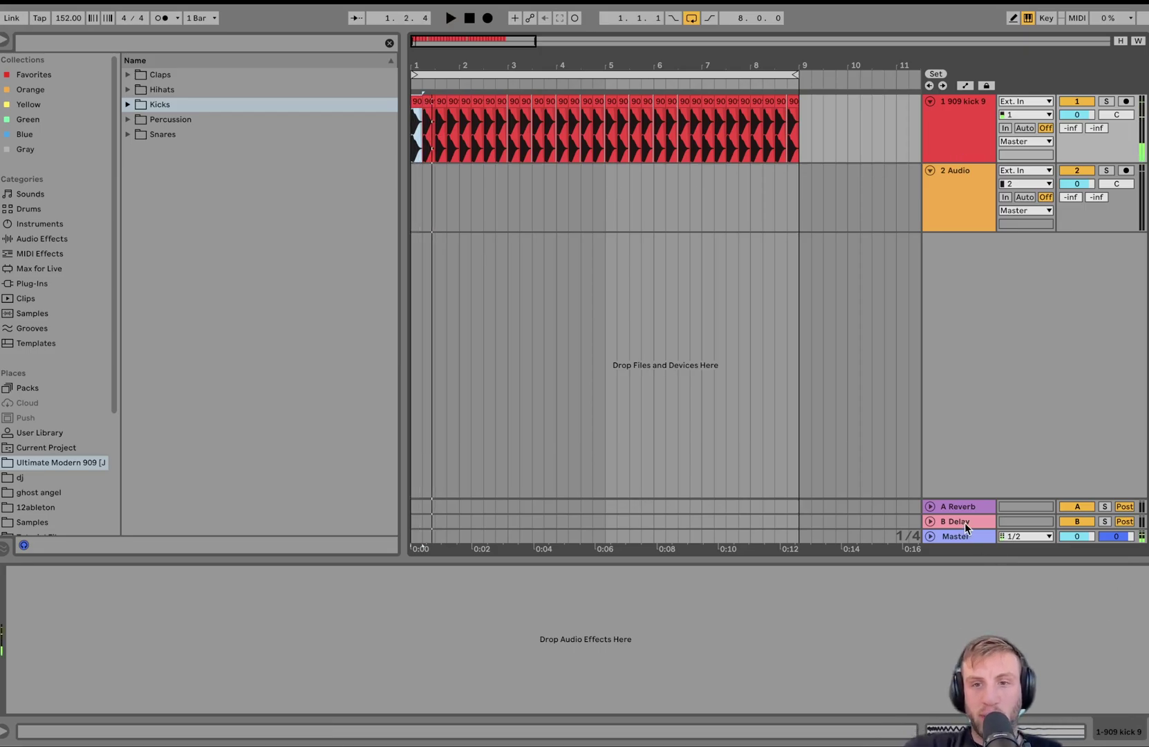
- Delete the Delay return track and remove the Reverb device from return track A
click(964, 521)
key(Delete)
click(349, 572)
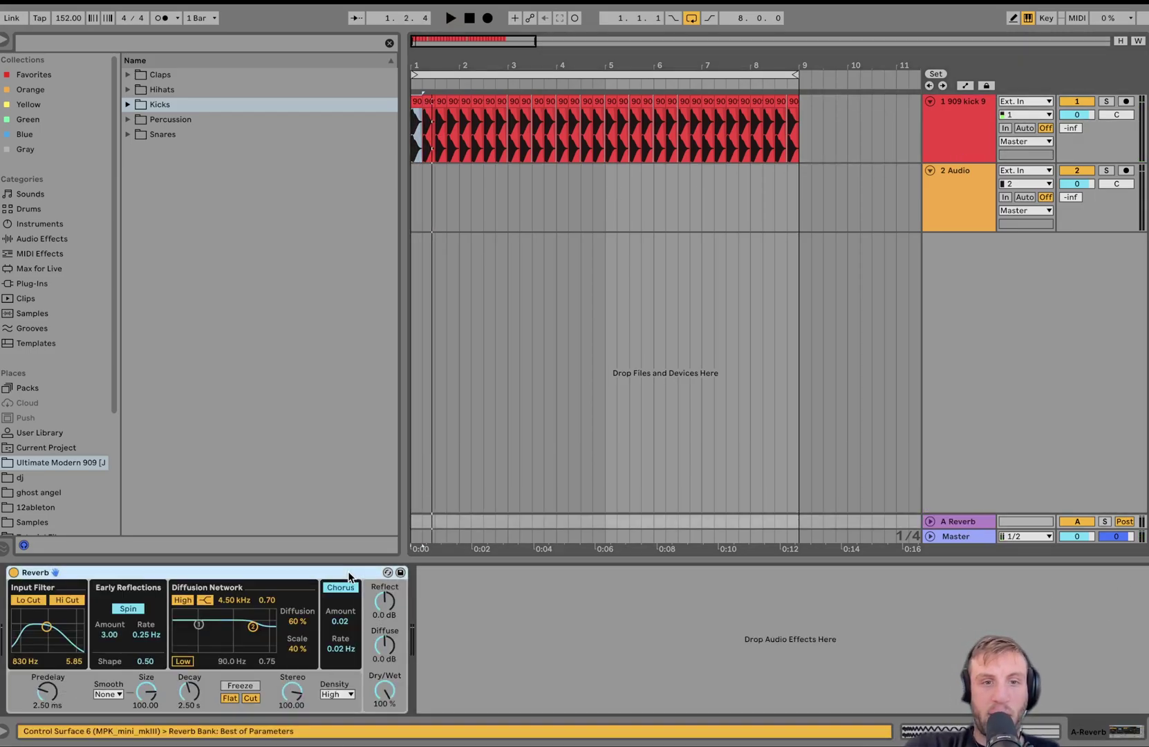
key(Delete)
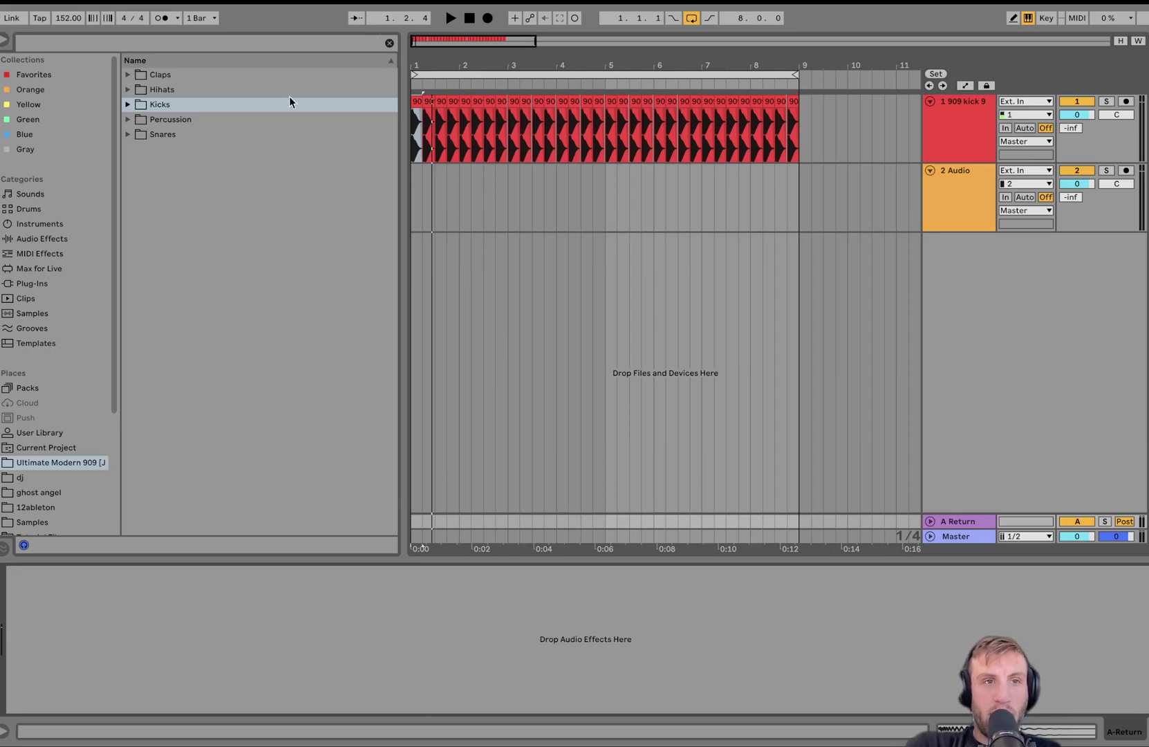
- Load the Overdrive audio effect onto return track A and set its Dry/Wet to 100 %
click(31, 238)
scroll(254, 401, down, 10)
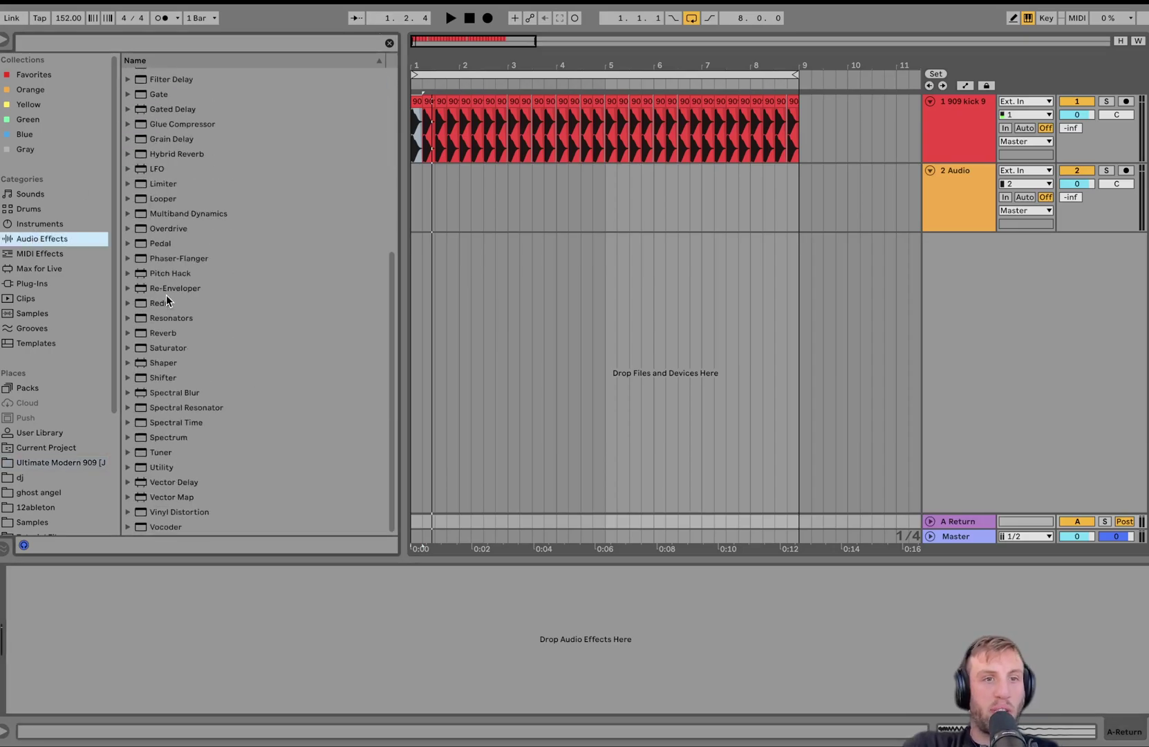
double_click(168, 229)
key(space)
key(space)
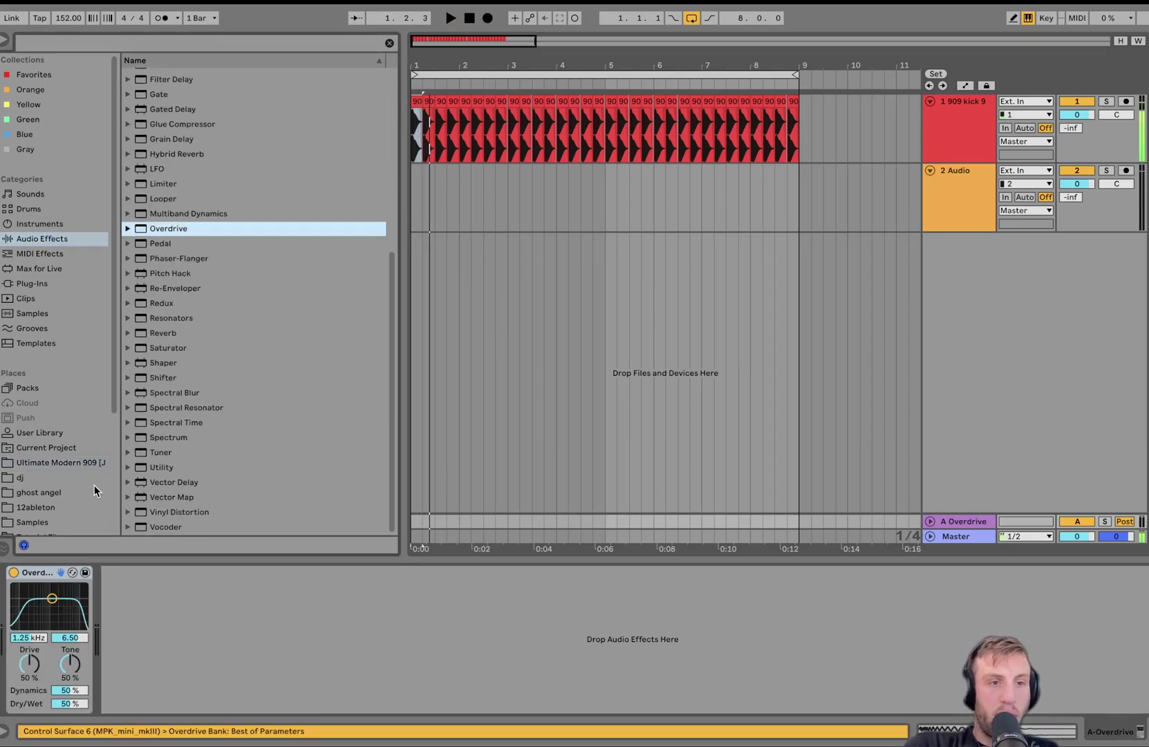
drag(75, 706, 75, 644)
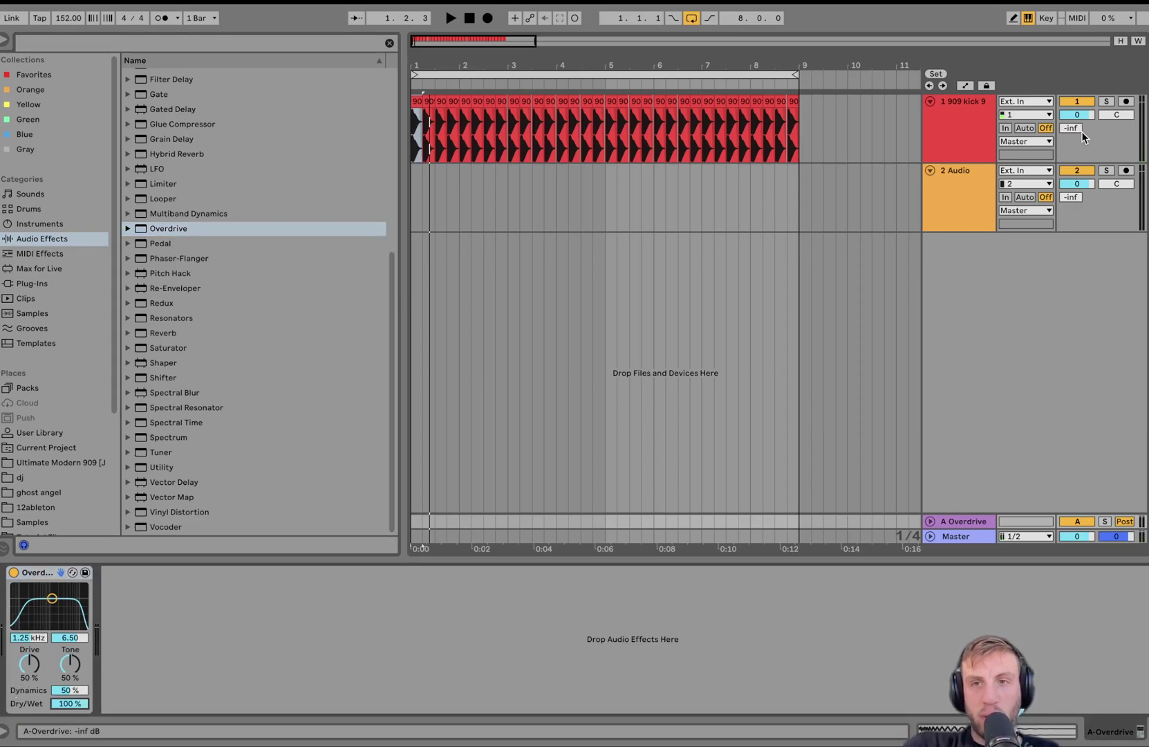
- Set the kick track's send A to 0 dB and solo the Overdrive return to hear it alone
drag(1081, 131, 1081, 63)
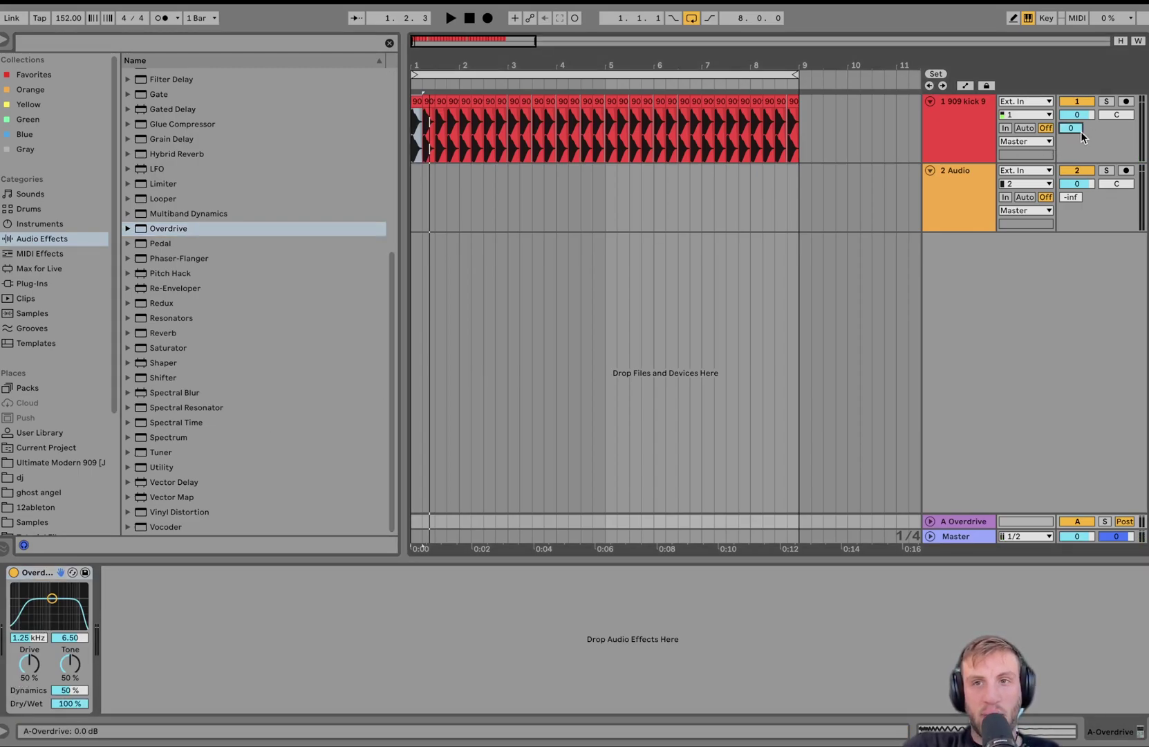
click(1105, 521)
key(space)
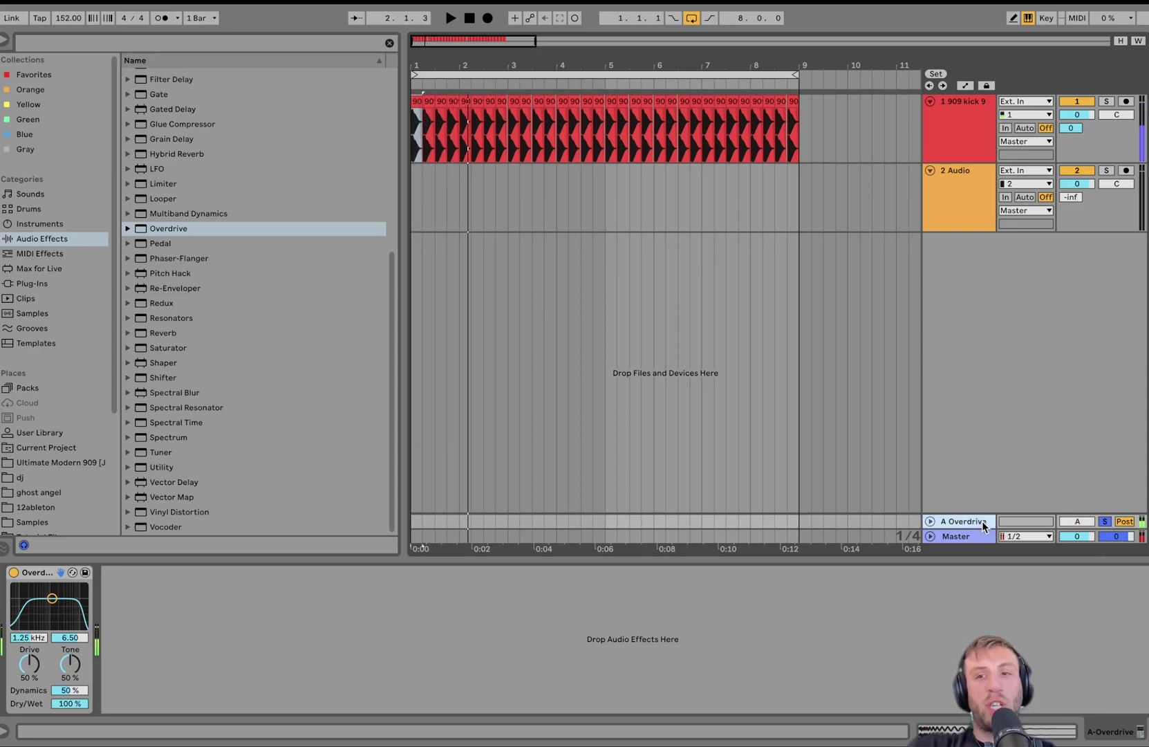
- Sweep the Overdrive's filter band during playback and settle it at 4.71 kHz with a bandwidth of 1.92
drag(53, 598, 62, 618)
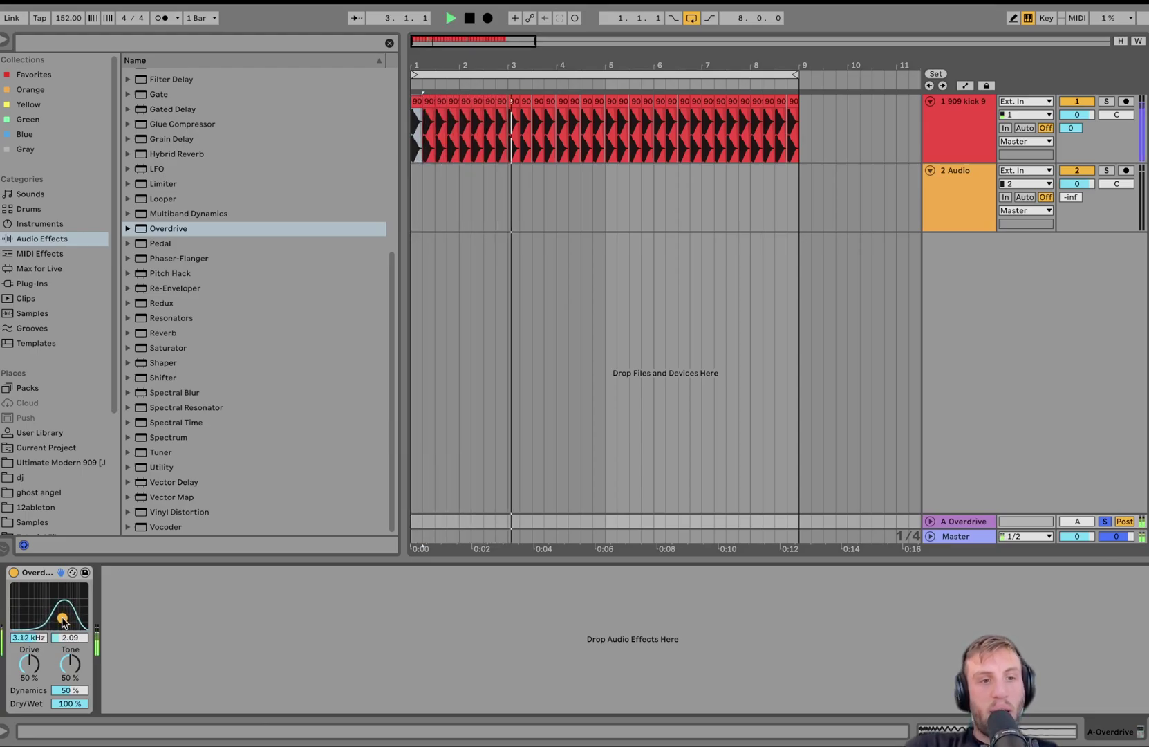
key(space)
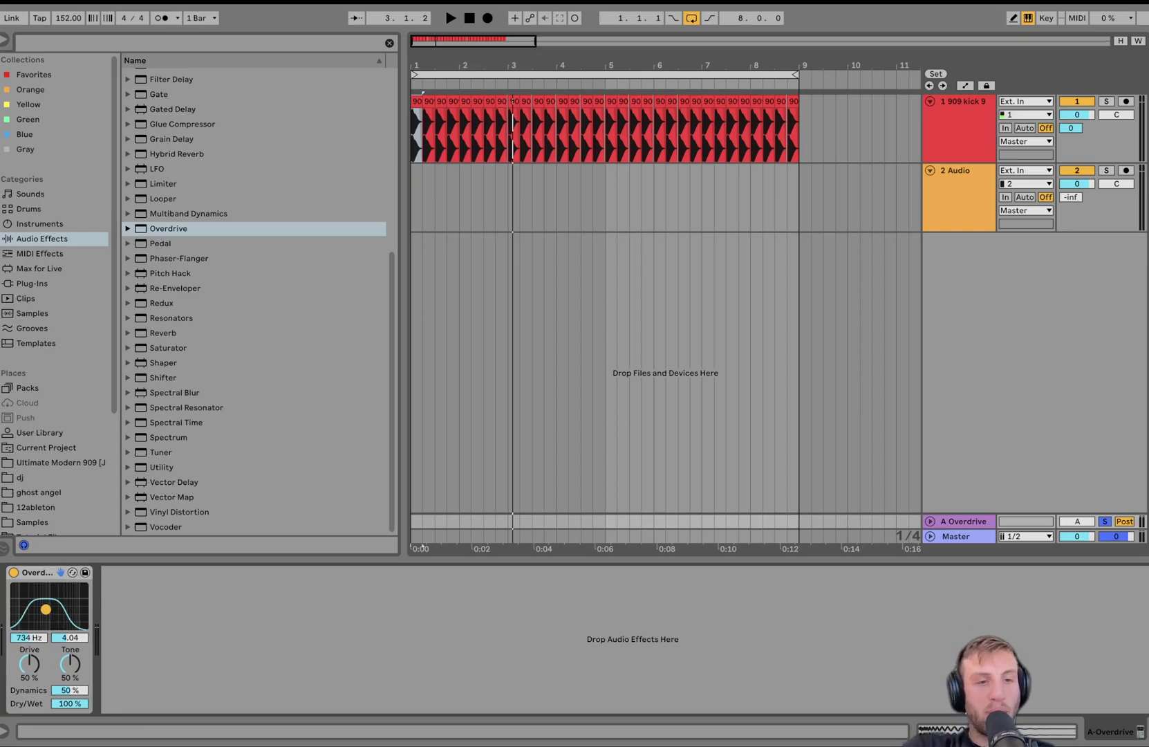
drag(41, 610, 42, 613)
key(space)
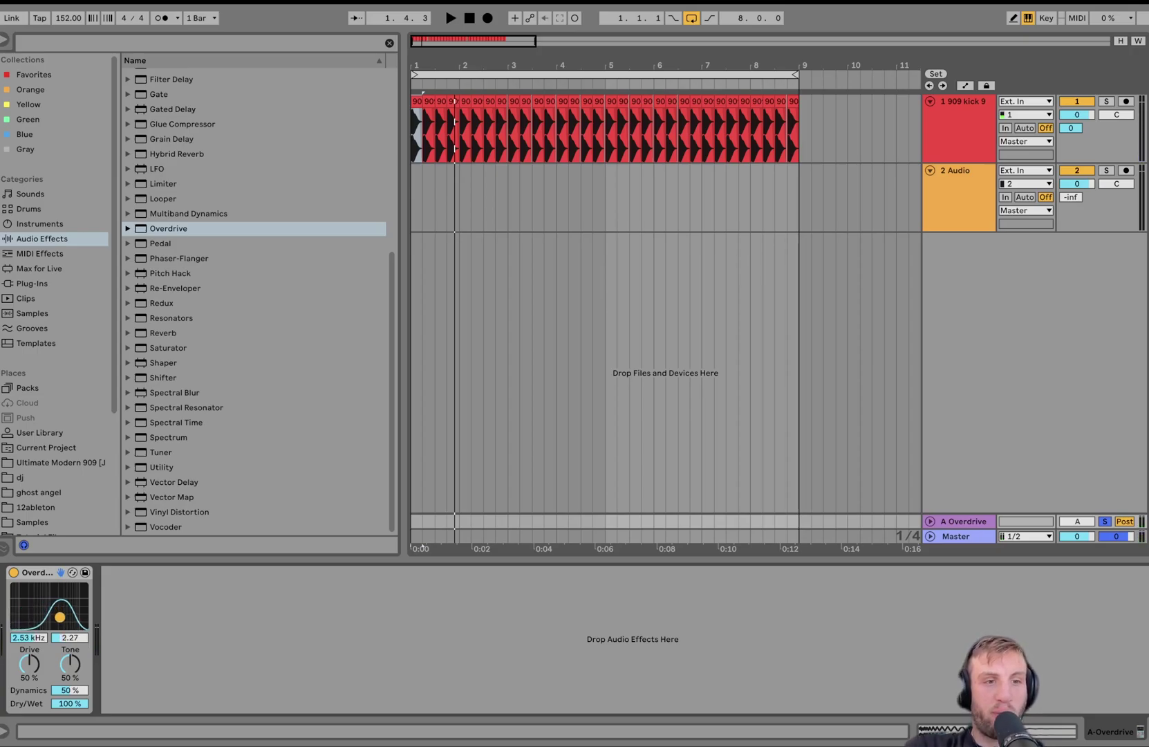
drag(58, 618, 67, 620)
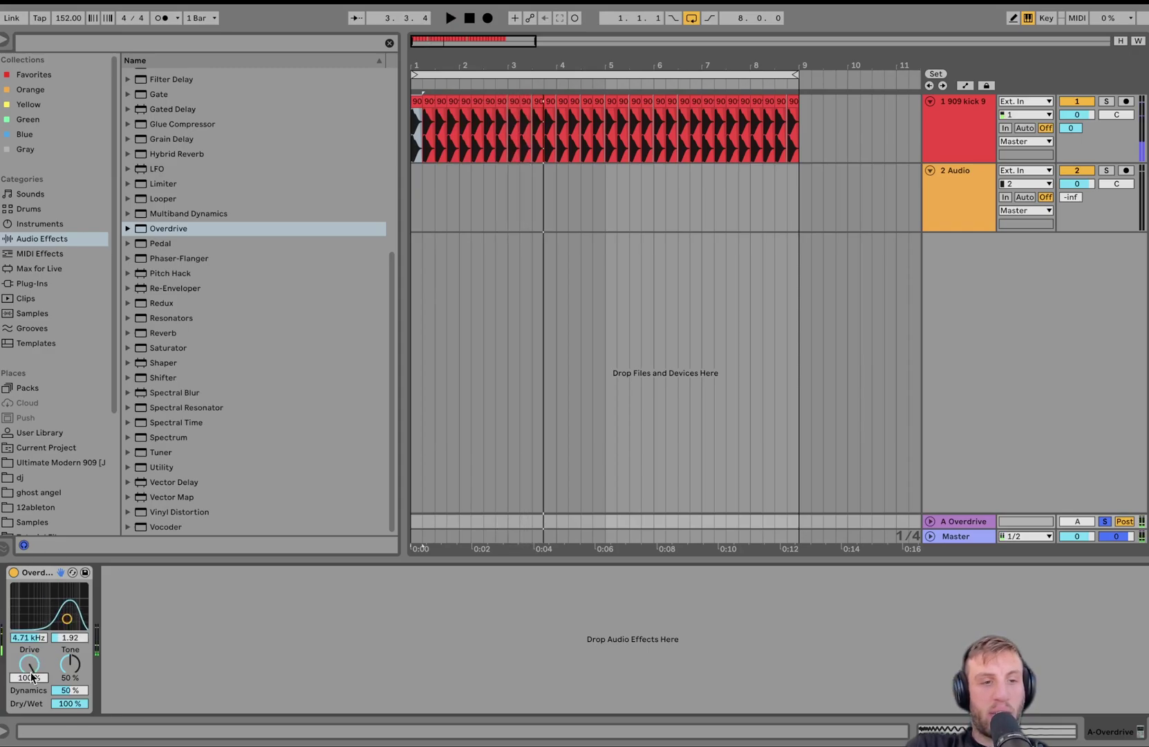
- Audition different Overdrive drive amounts on the soloed return and set Drive to 53 %
key(space)
drag(30, 676, 30, 680)
key(space)
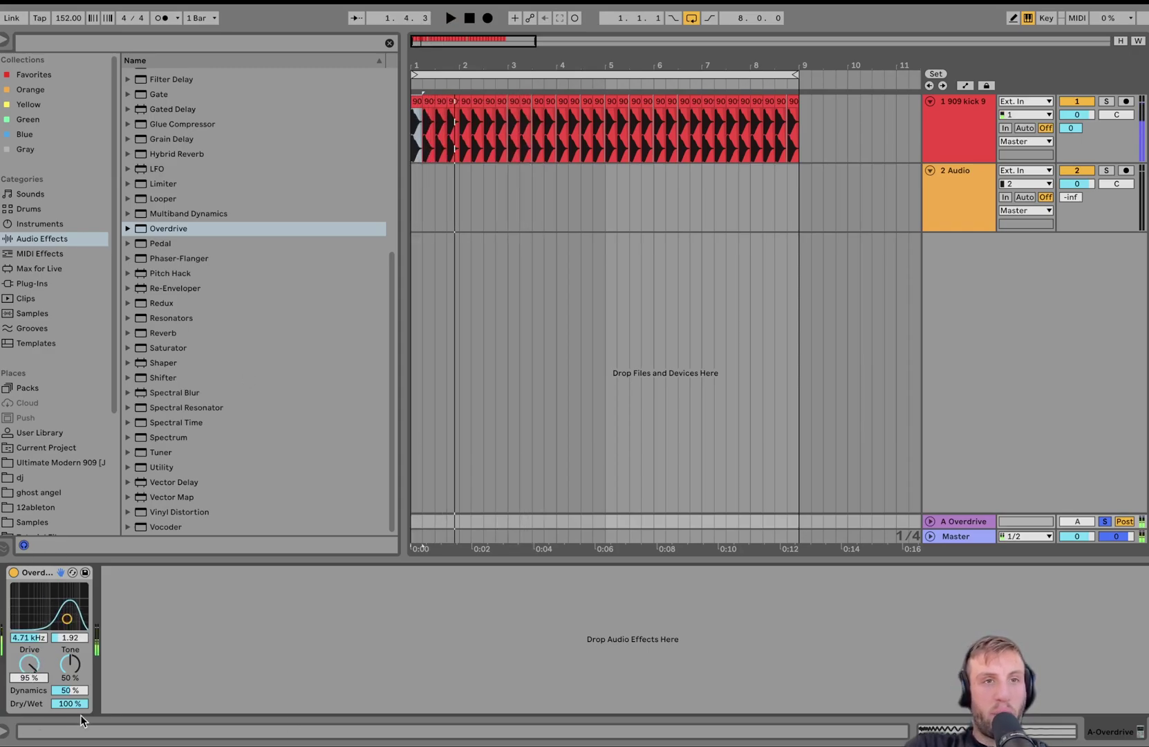
key(space)
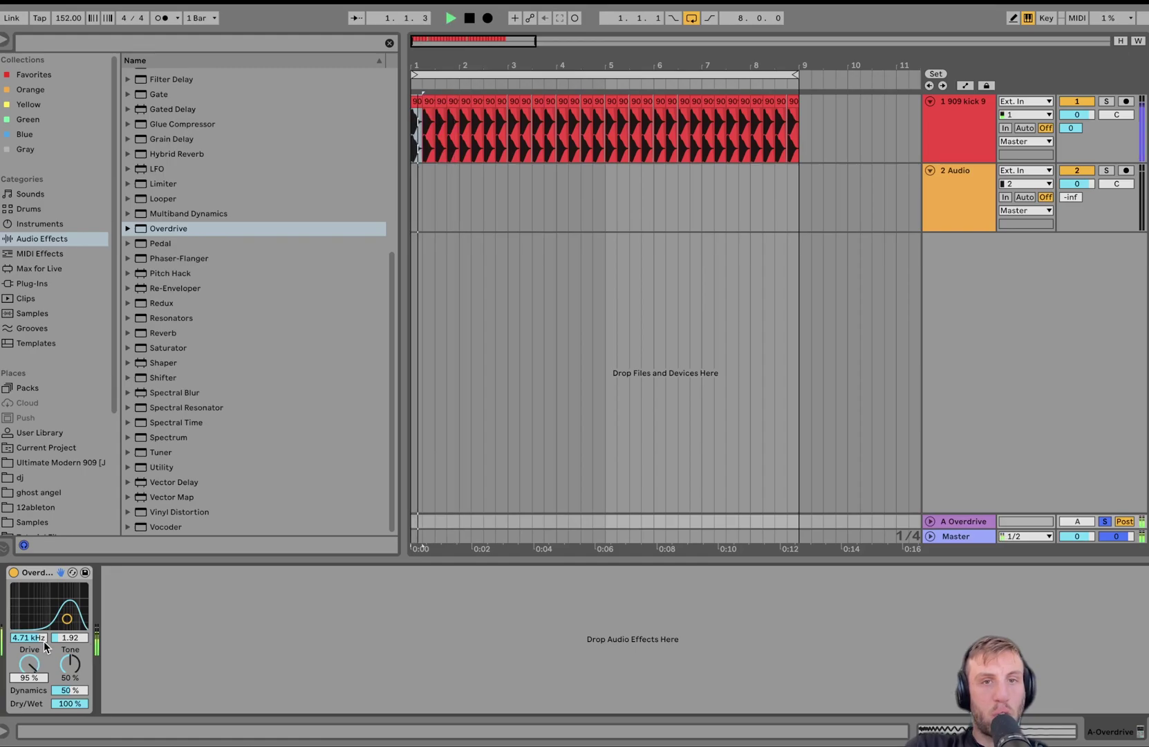
key(space)
scroll(216, 383, up, 7)
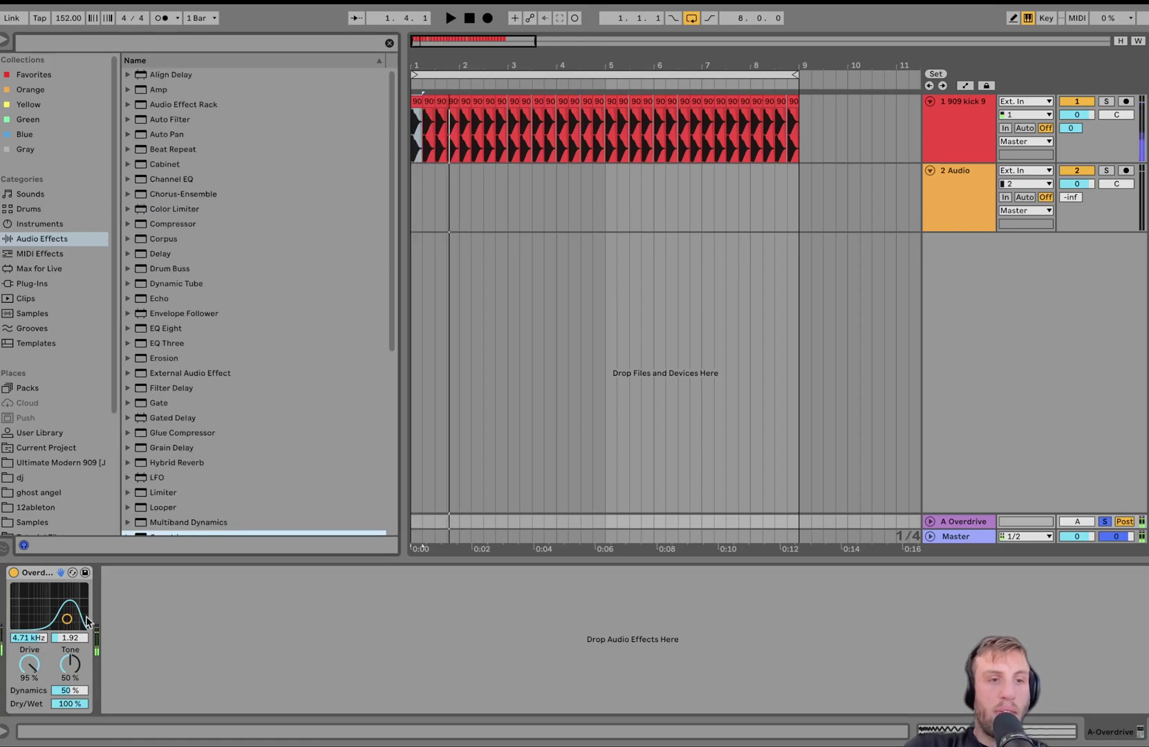
click(29, 664)
key(space)
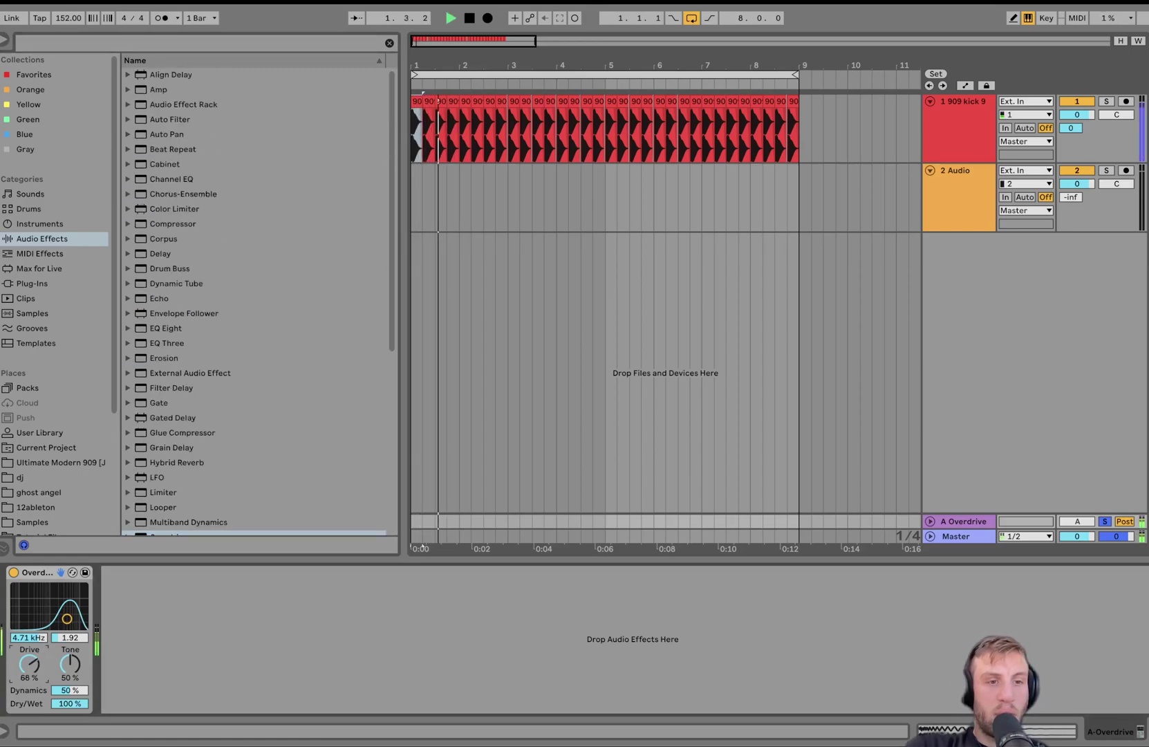
drag(30, 666, 31, 664)
- Add EQ Eight after the Overdrive and make band 1 a steep low cut at 441 Hz
double_click(175, 329)
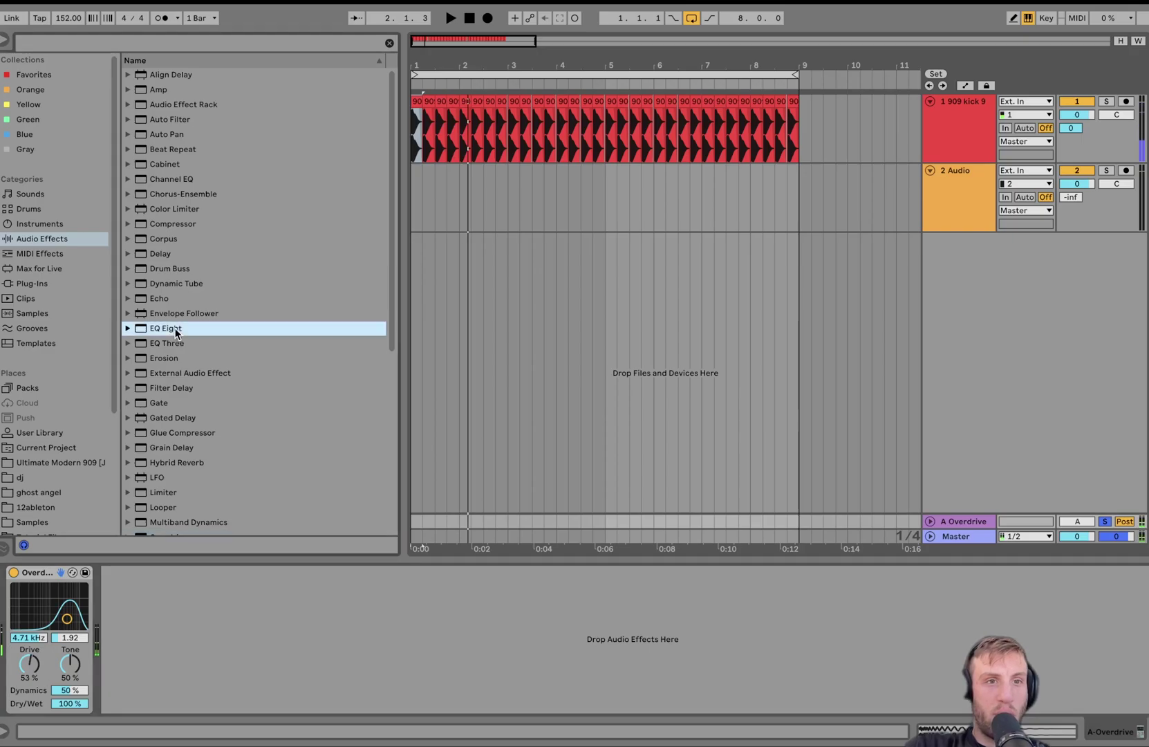
click(161, 694)
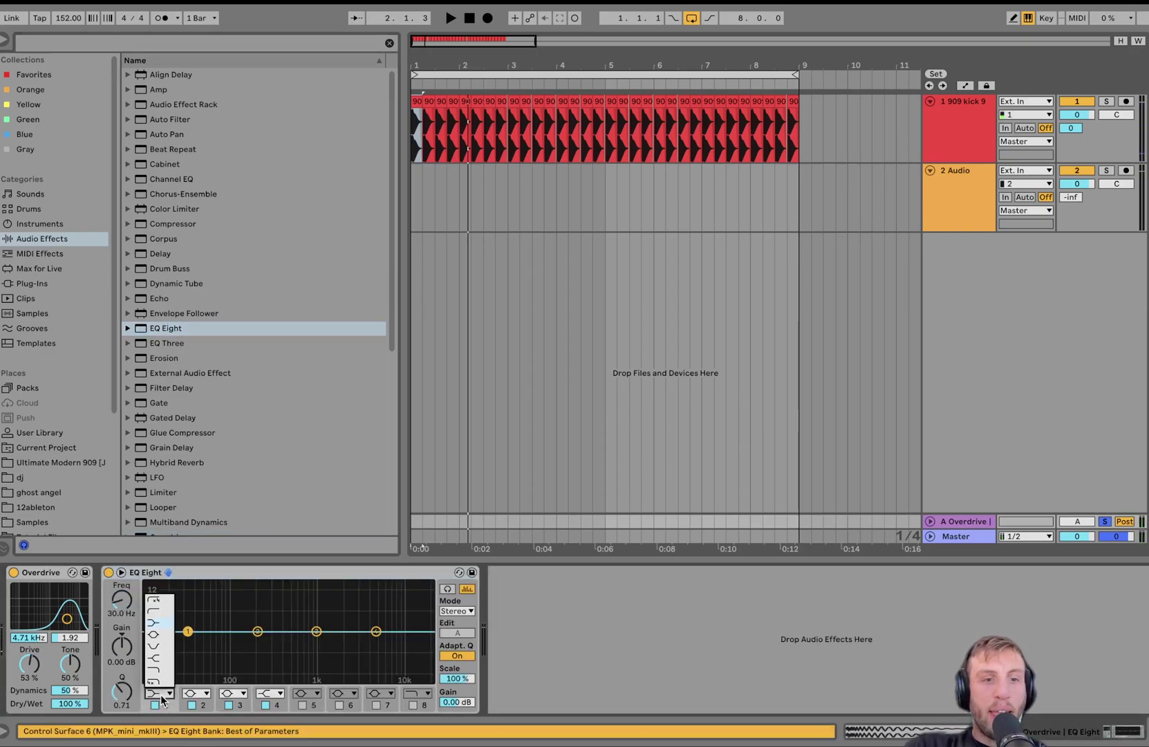
click(161, 601)
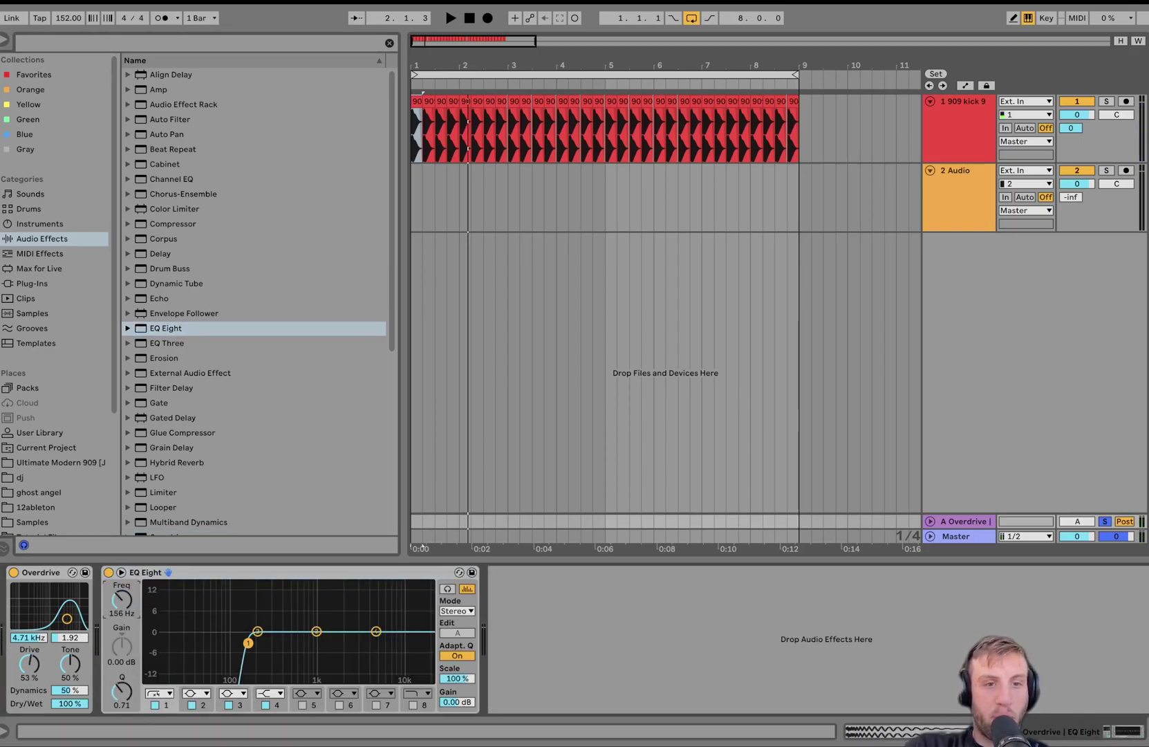
key(space)
drag(121, 604, 121, 599)
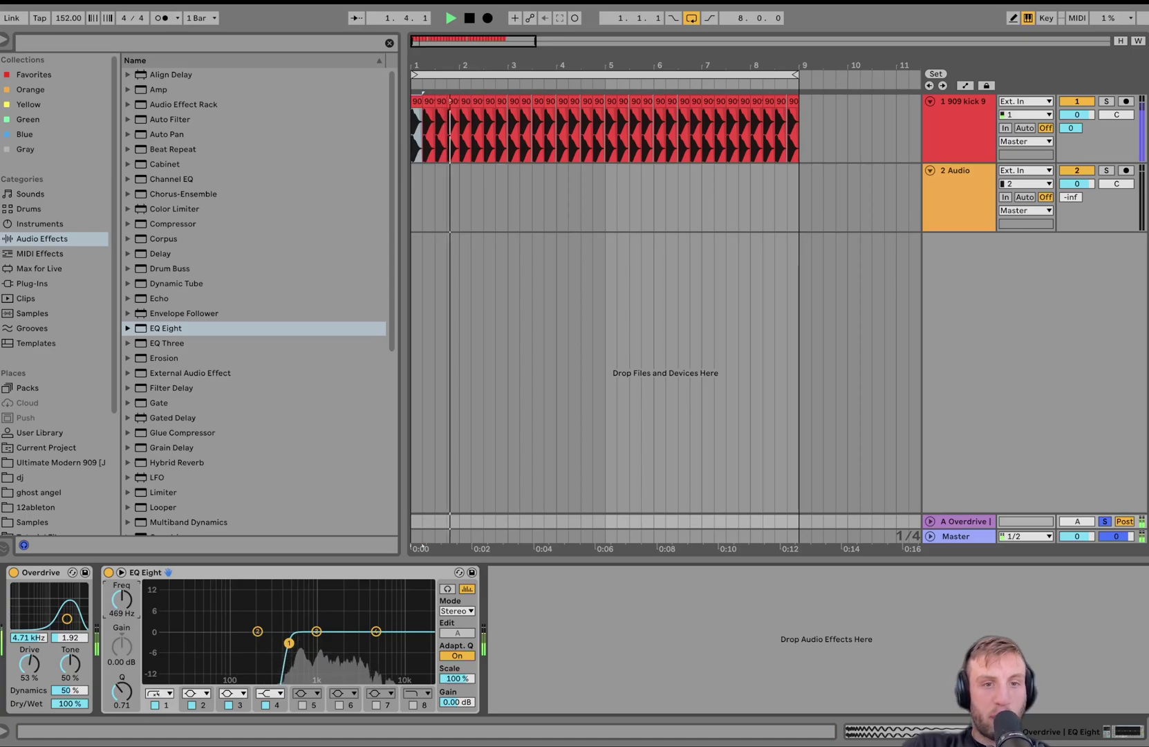
key(space)
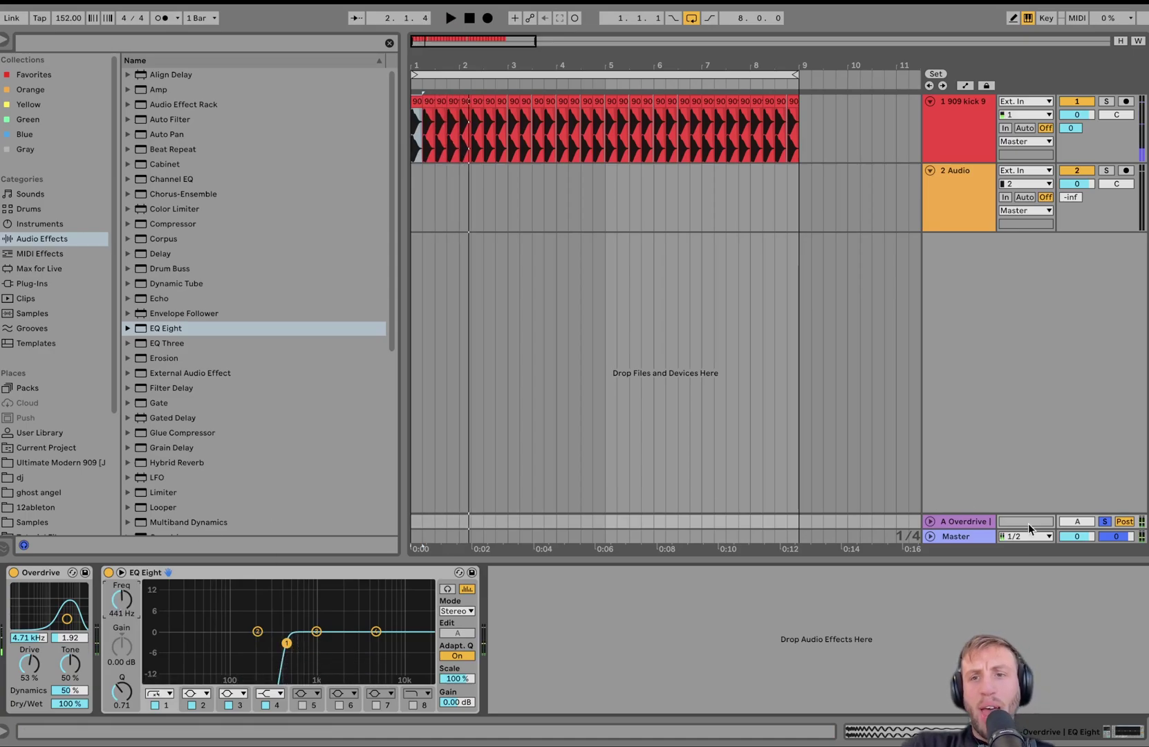
- Unsolo the Overdrive return and set the kick track's send A to -7.0 dB while playing the full mix
click(1105, 523)
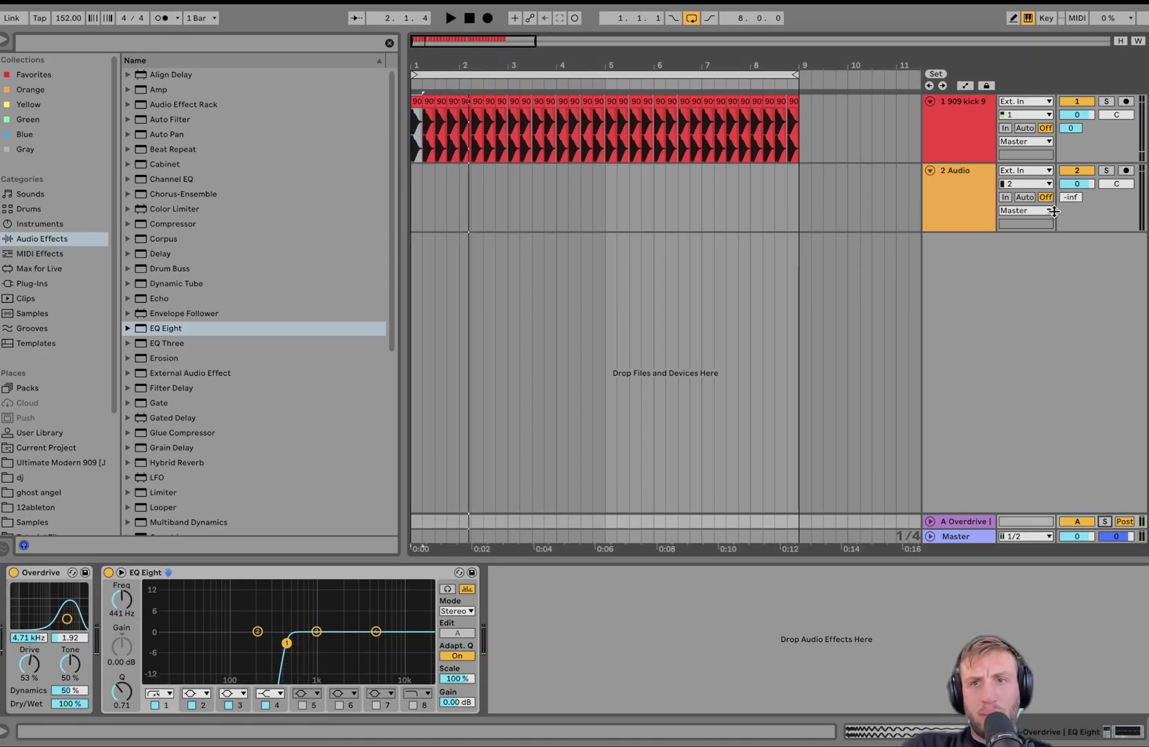
click(973, 147)
drag(1076, 129, 1075, 74)
key(space)
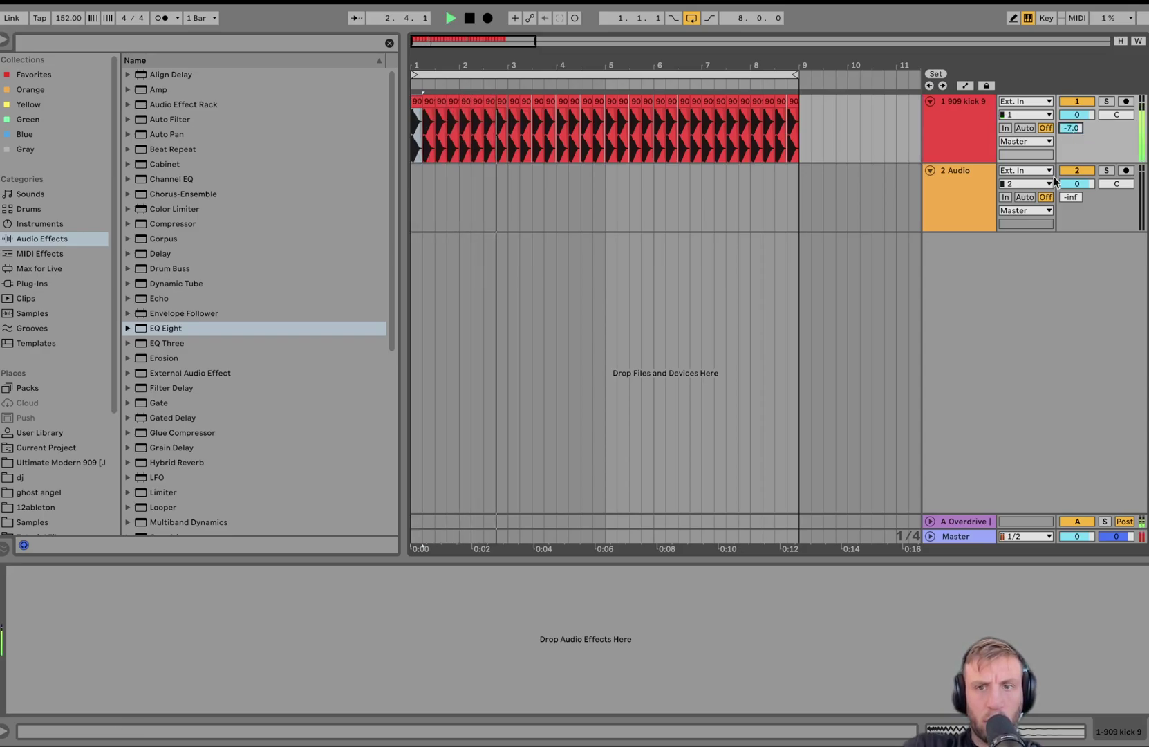
- Retune the return's Overdrive to 63 % drive with its filter at 2.71 kHz and a bandwidth of 1.74
click(957, 521)
drag(29, 665, 61, 620)
drag(30, 664, 29, 694)
key(space)
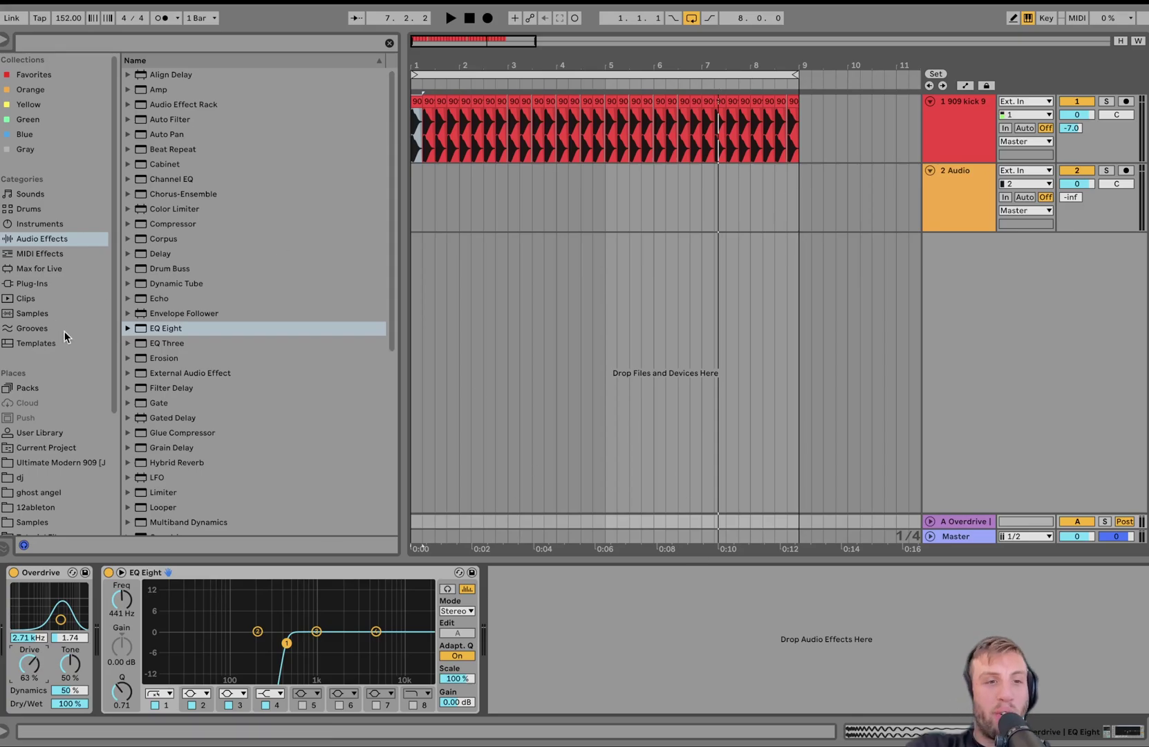
- Set the kick's send A to -3.4 dB, then expand the Overdrive return track and set its volume to -1.3 dB
click(65, 462)
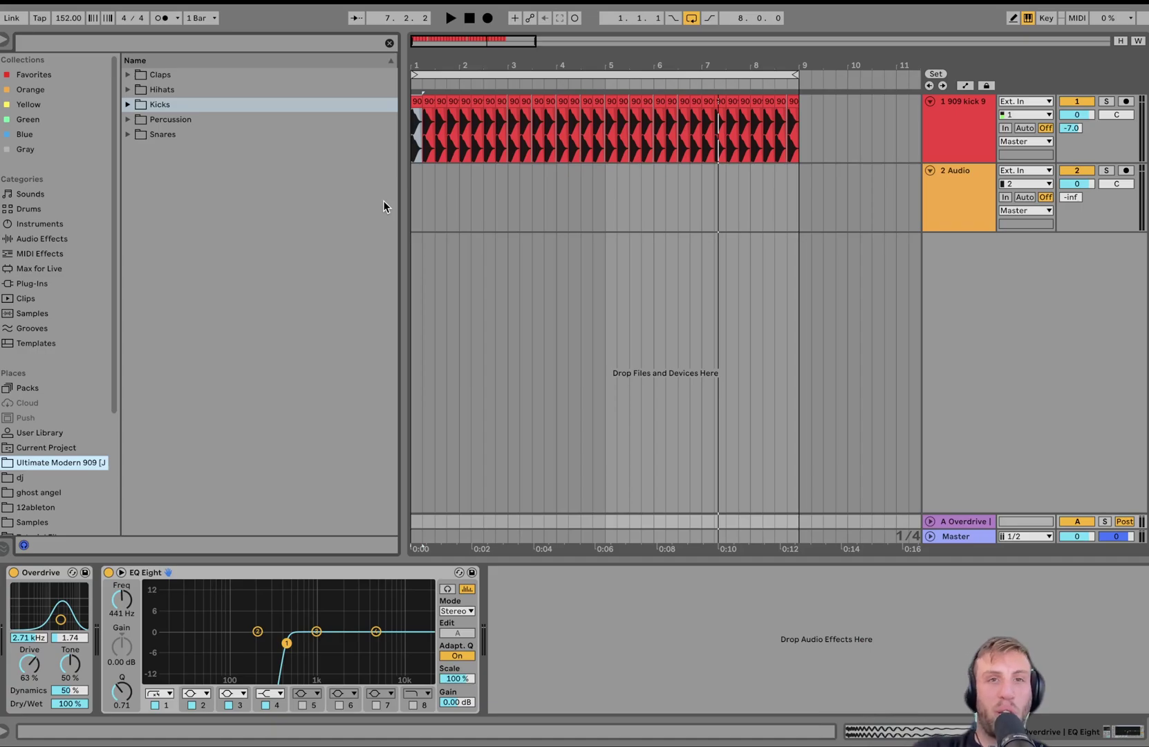
click(953, 130)
key(space)
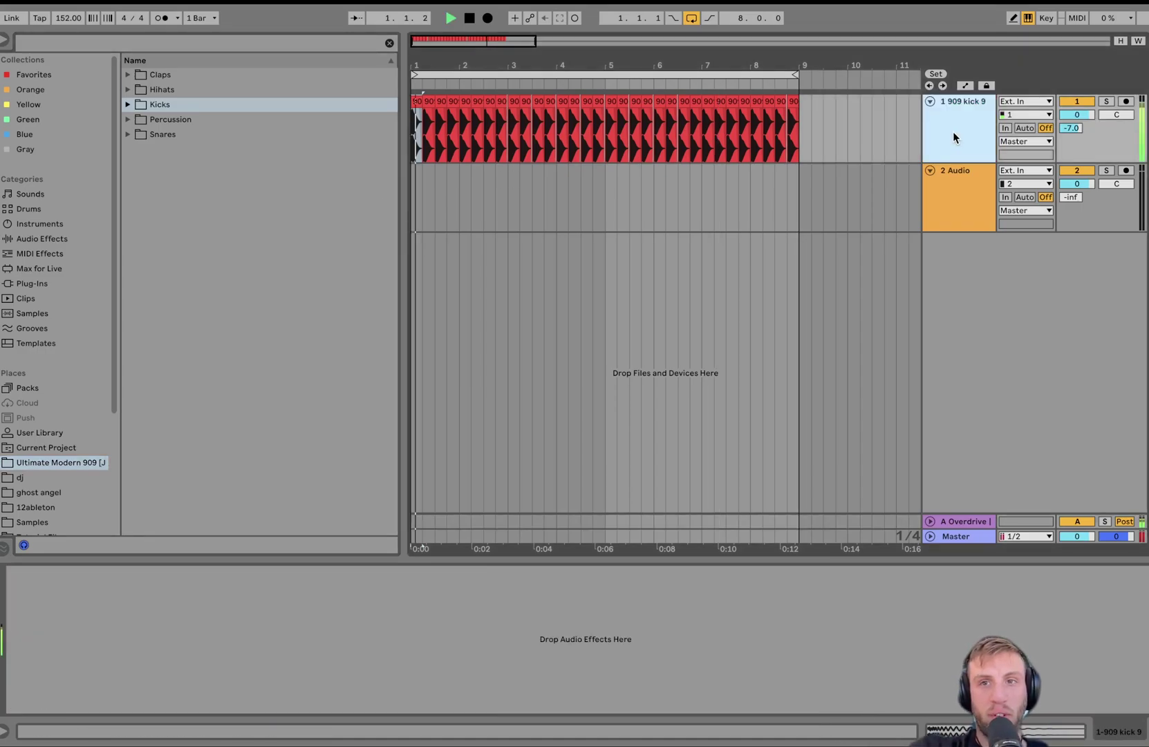
mouse_move(1071, 131)
mouse_down()
mouse_move(1070, 90)
mouse_move(1071, 110)
mouse_up()
drag(929, 529, 929, 461)
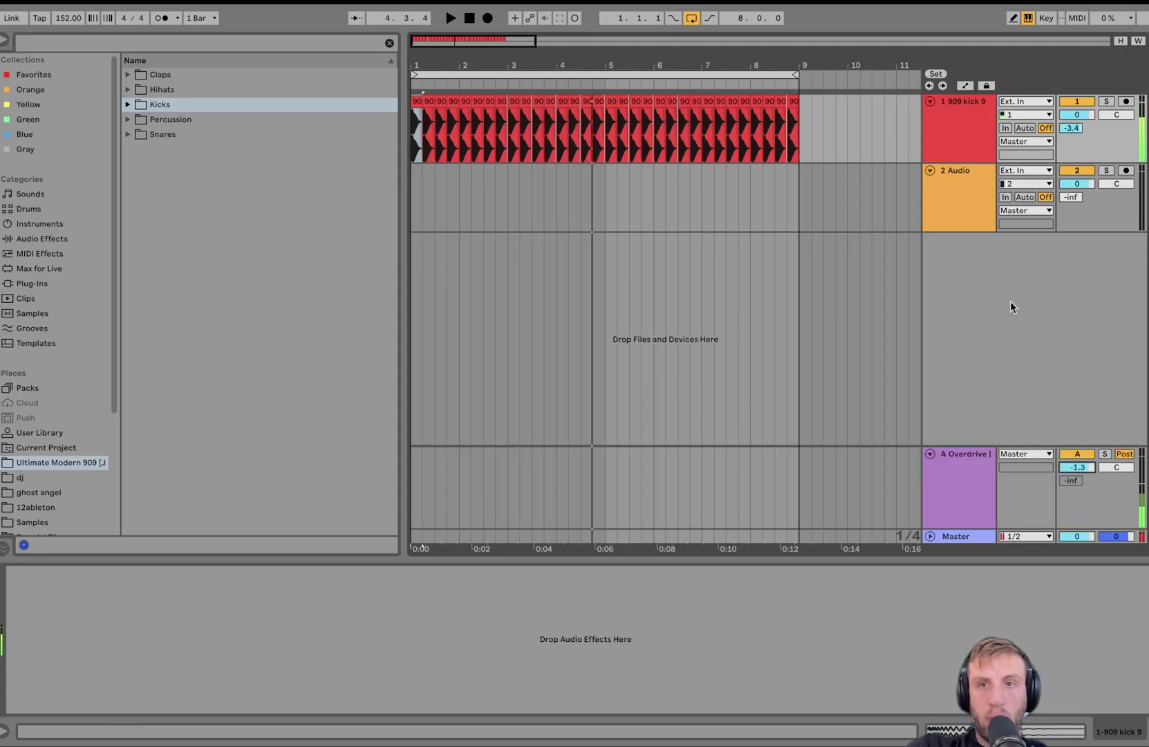
click(950, 148)
key(super+q)
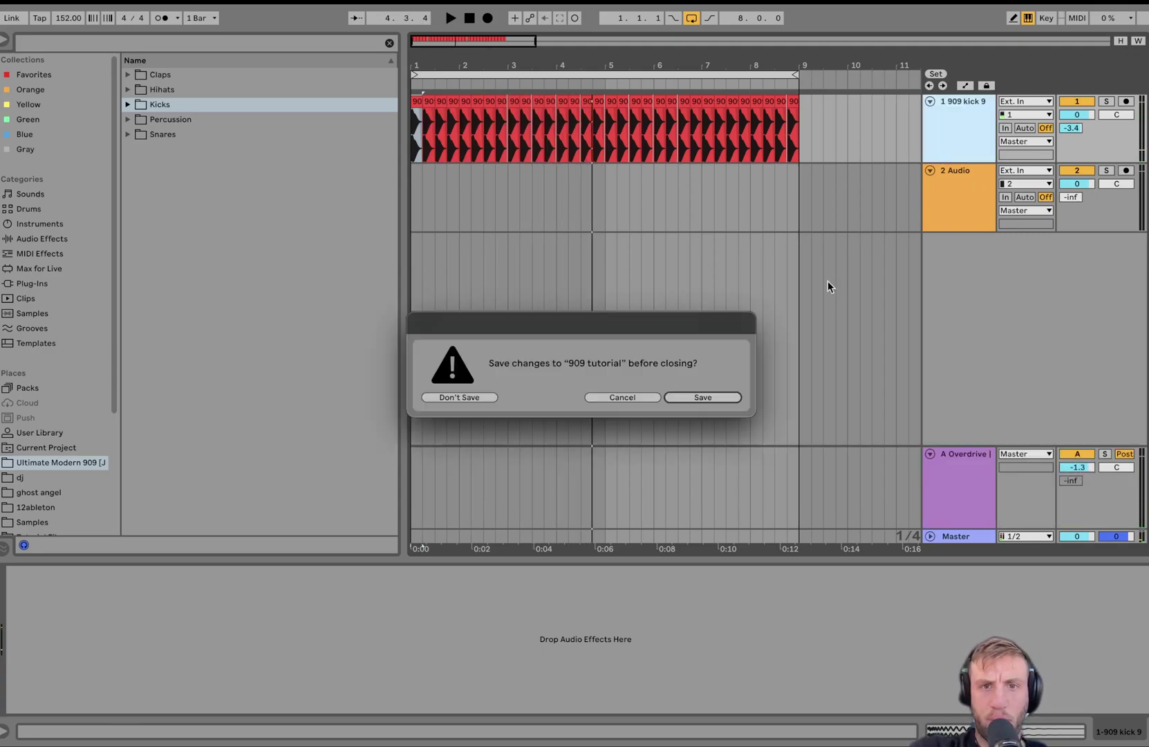
click(636, 397)
- Set the kick track's volume to -1.0 dB and its send to the Overdrive return to -6.0 dB
drag(1075, 108, 1075, 110)
key(space)
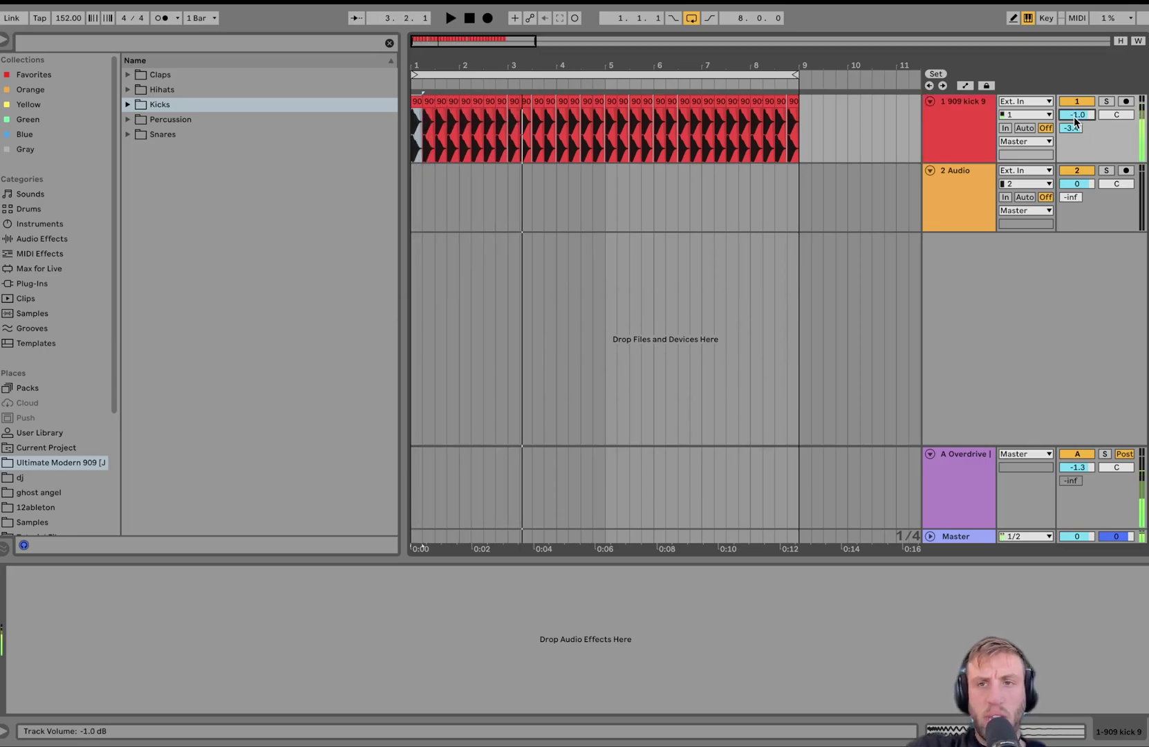
click(956, 495)
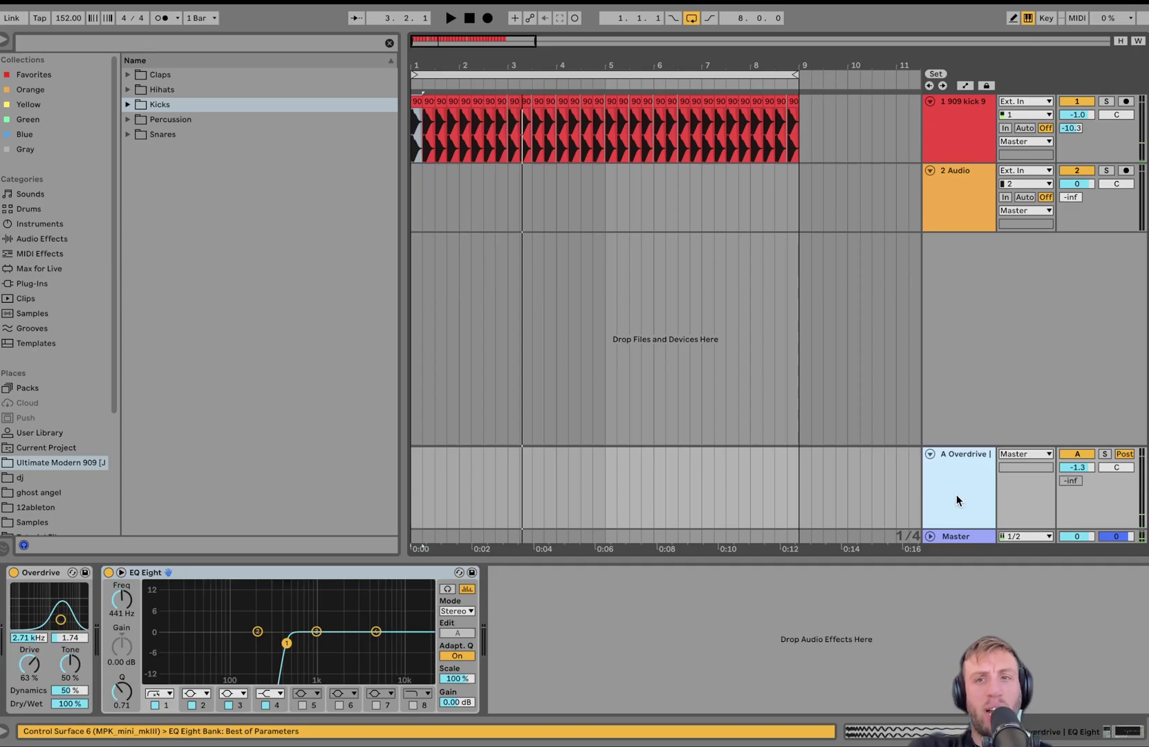
key(space)
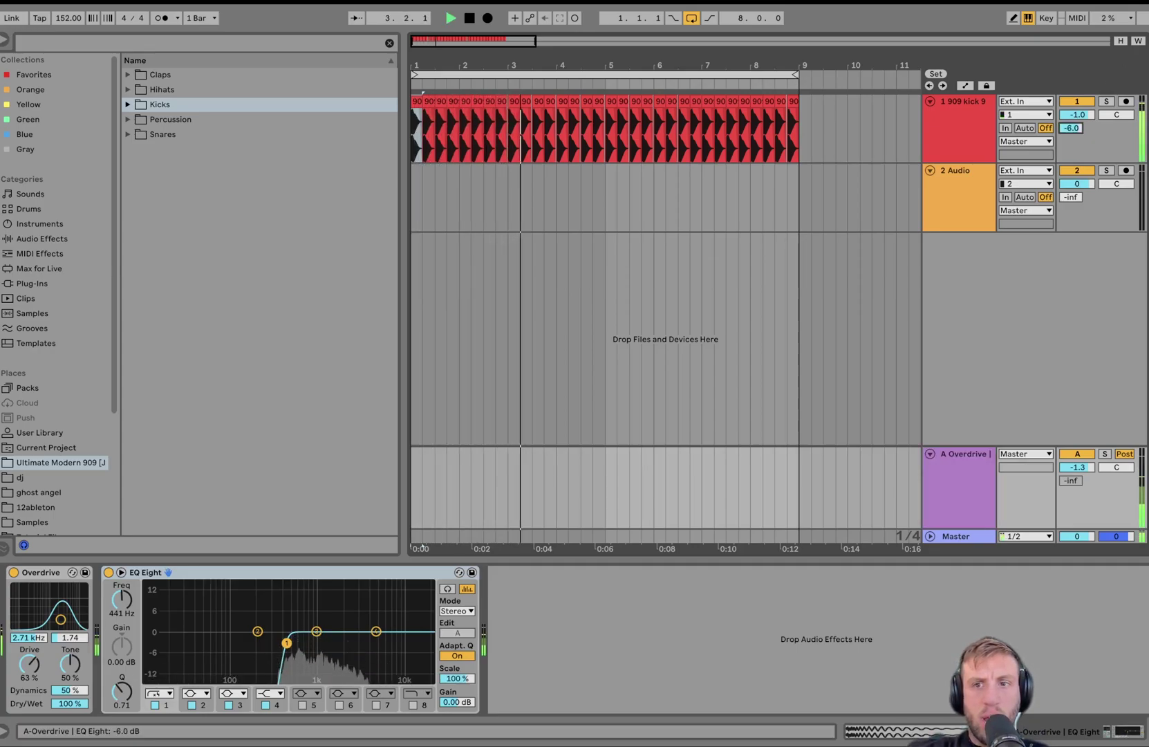
key(space)
click(968, 520)
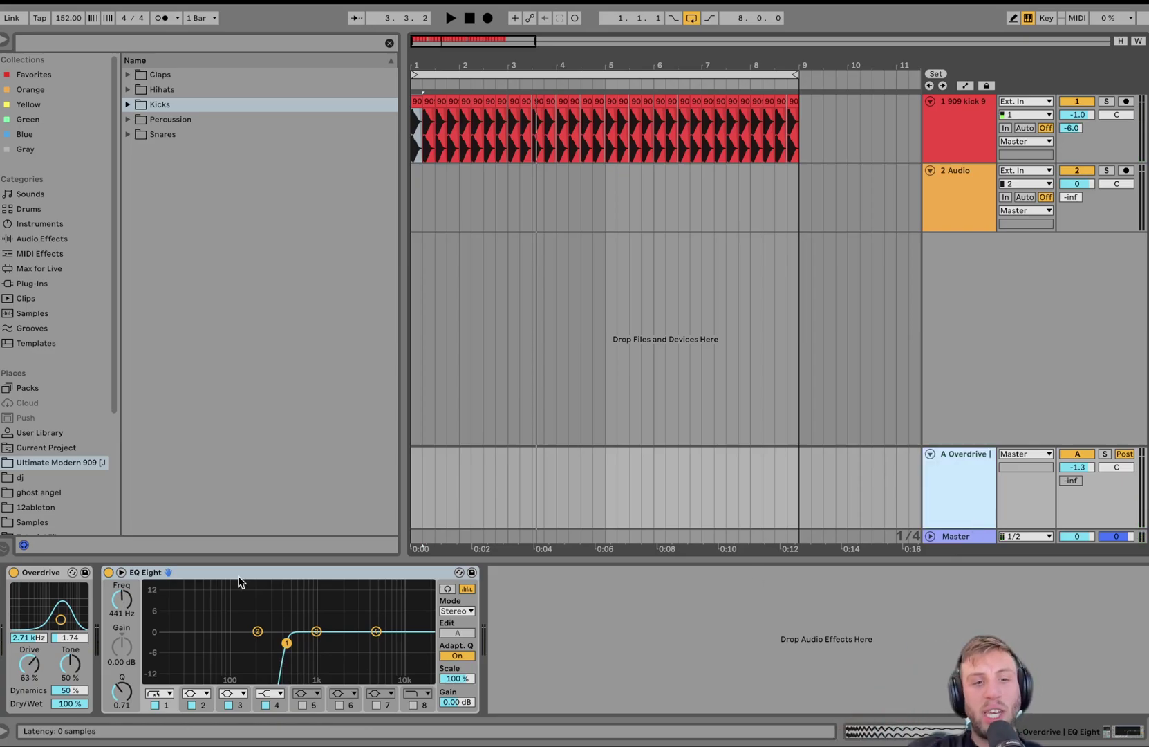
- Set the low cut on the return's EQ Eight to 765 Hz while playing the kick
click(120, 600)
key(space)
mouse_move(121, 600)
mouse_down()
mouse_move(121, 615)
mouse_move(121, 591)
mouse_up()
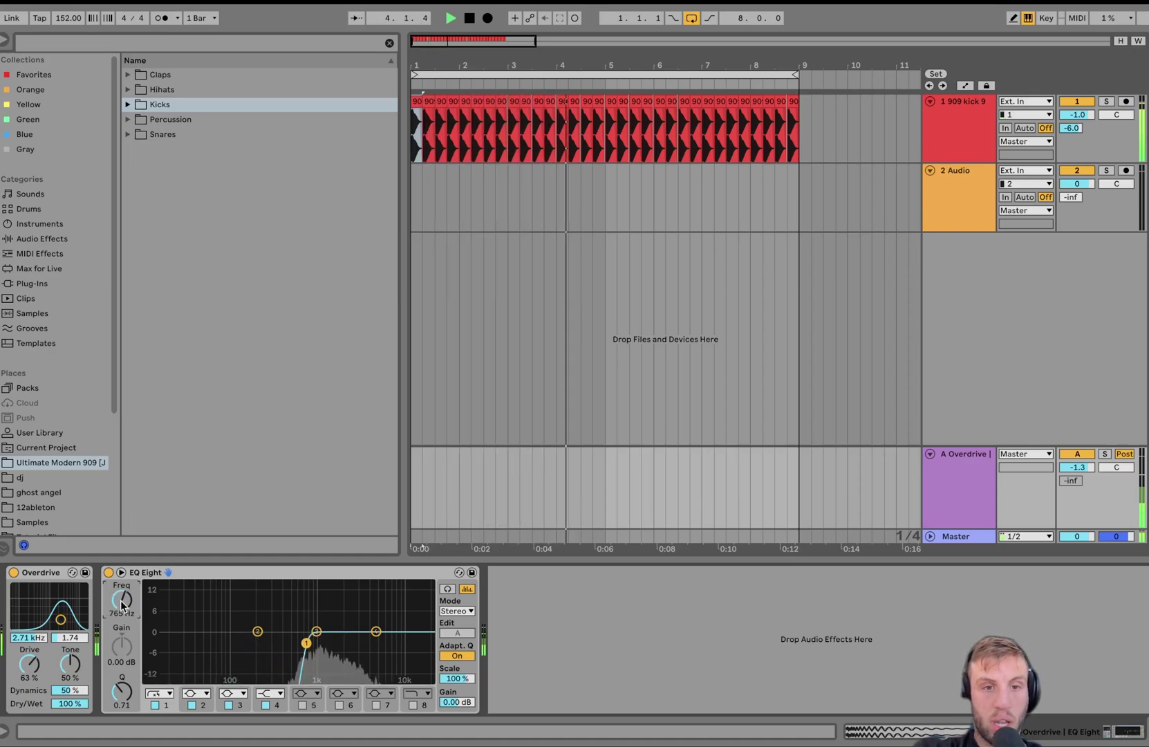
key(space)
- Try a gentler low-cut shape on the first band of the return's EQ Eight, with its frequency at 1.10 kHz
click(158, 693)
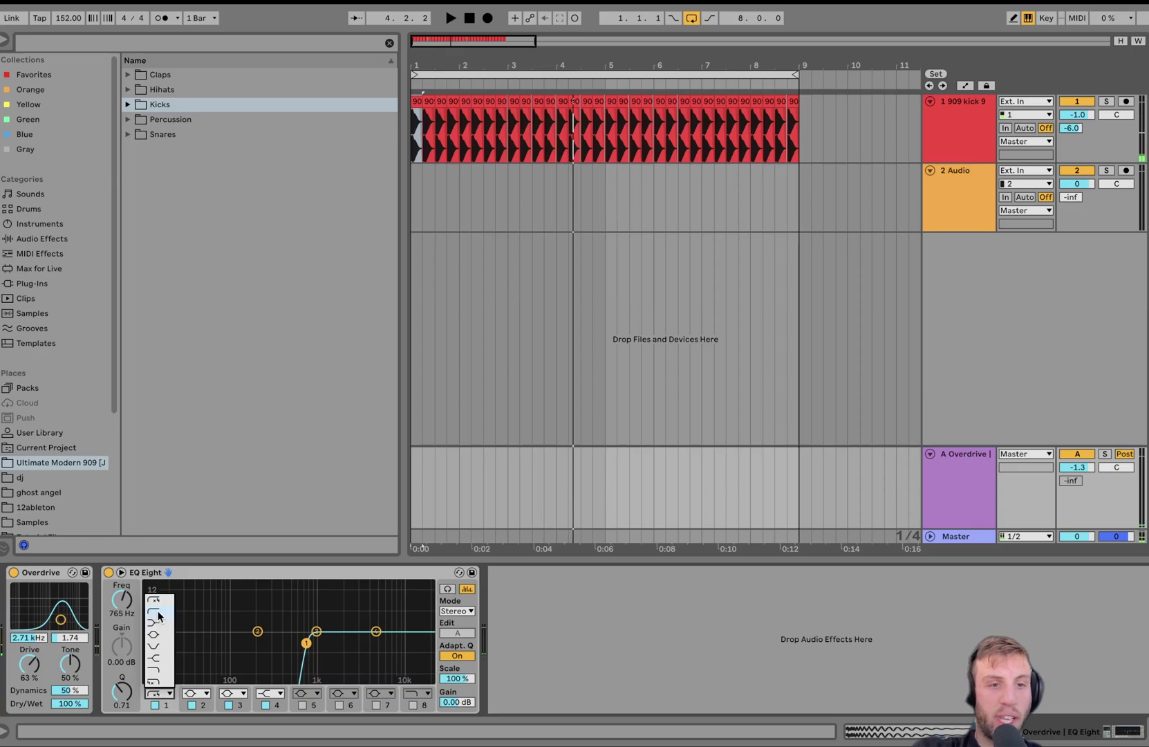
click(158, 615)
key(space)
mouse_move(121, 601)
mouse_down()
mouse_move(121, 626)
mouse_move(121, 574)
mouse_move(119, 603)
mouse_up()
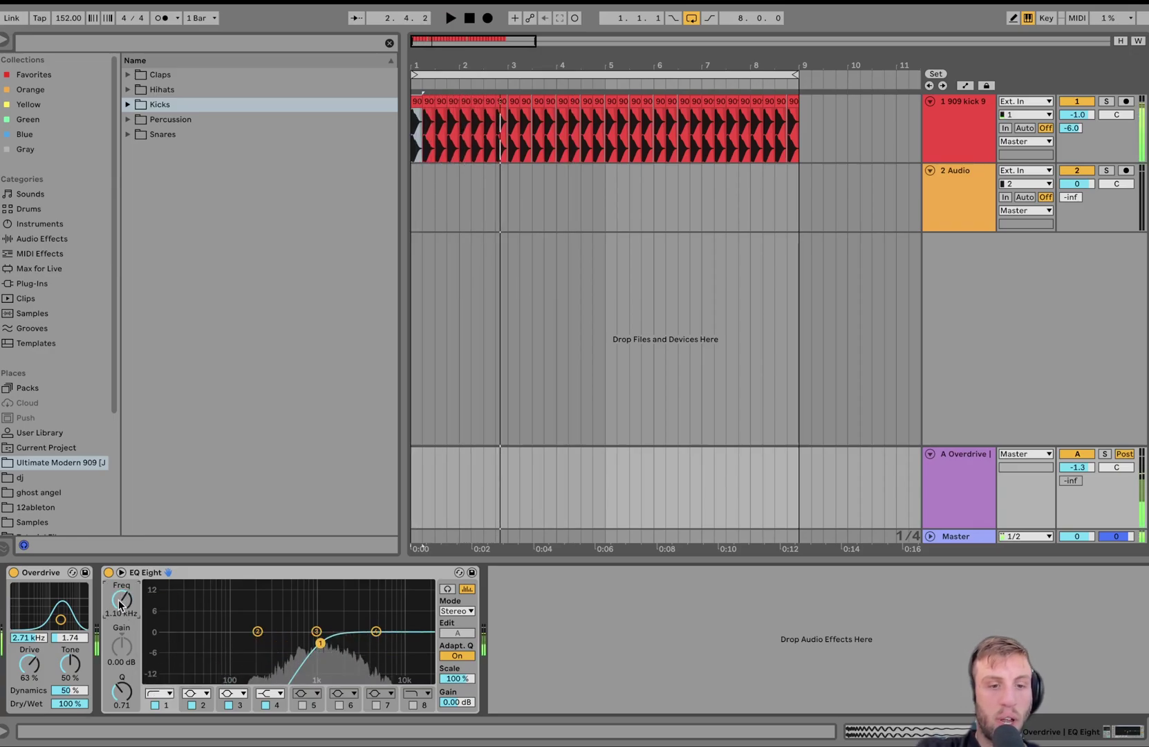
- Set the EQ Eight low cut to 599 Hz and retune the Overdrive to 3.83 kHz, bandwidth 2.09, drive 71 % and dynamics 30 %
key(space)
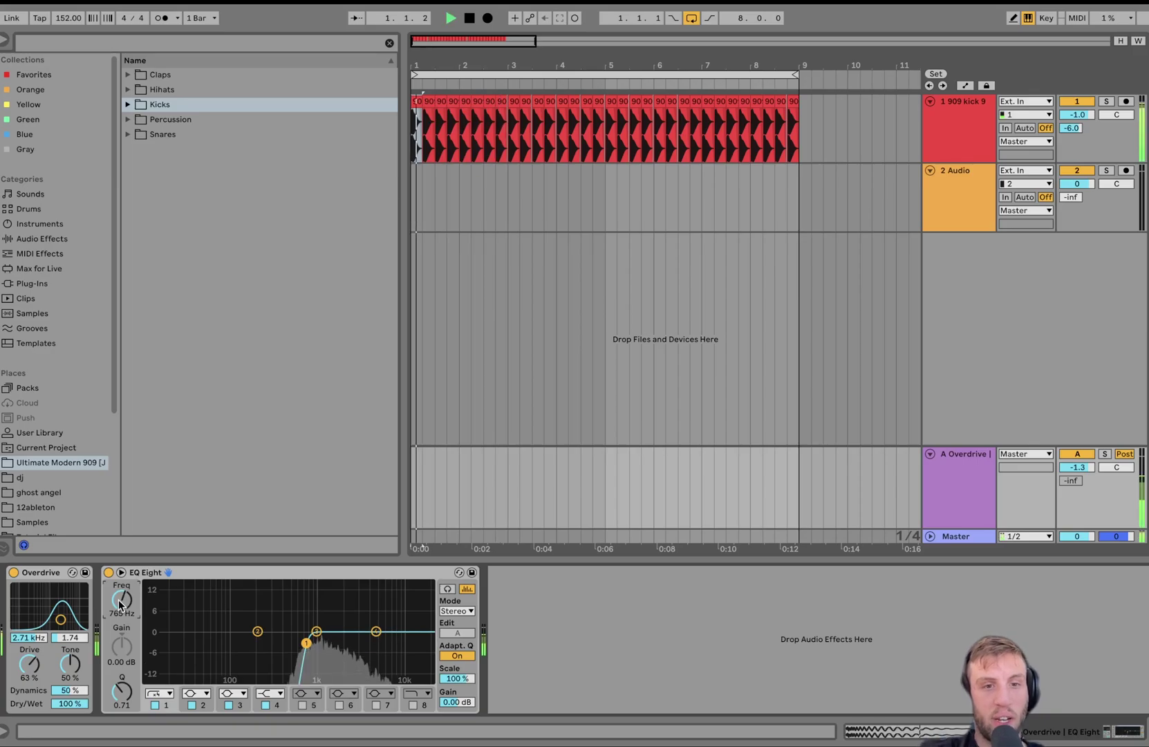
drag(119, 604, 119, 607)
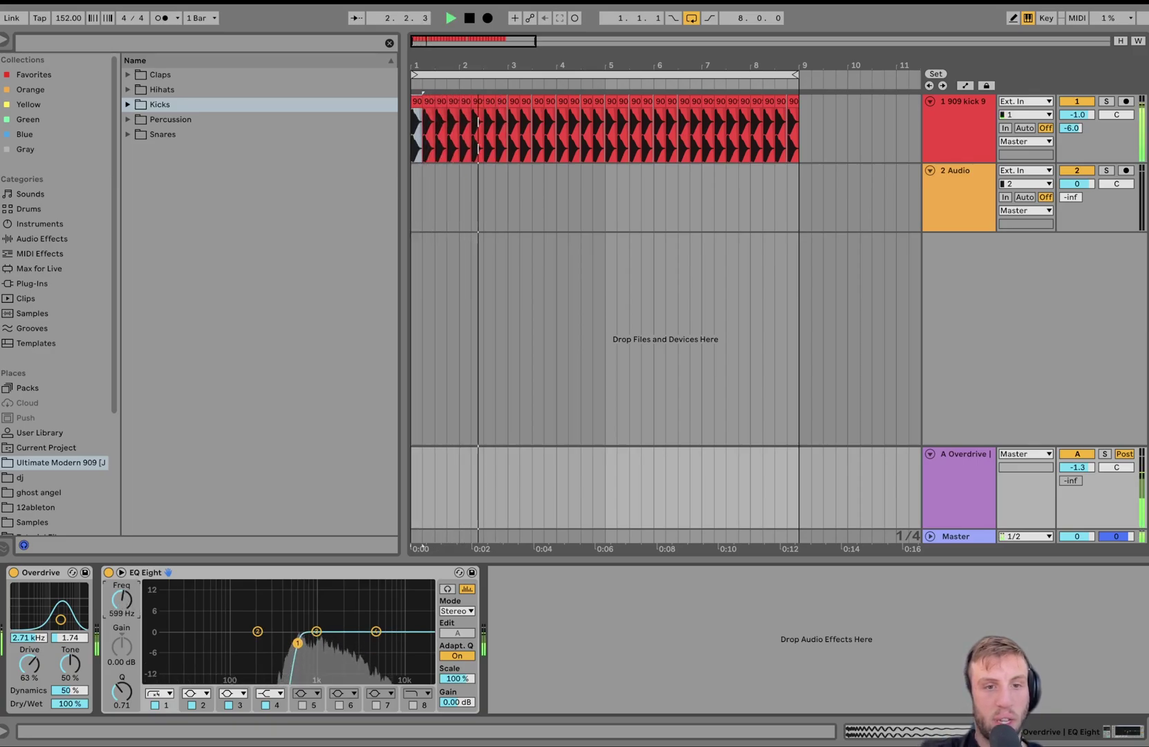
drag(29, 665, 65, 617)
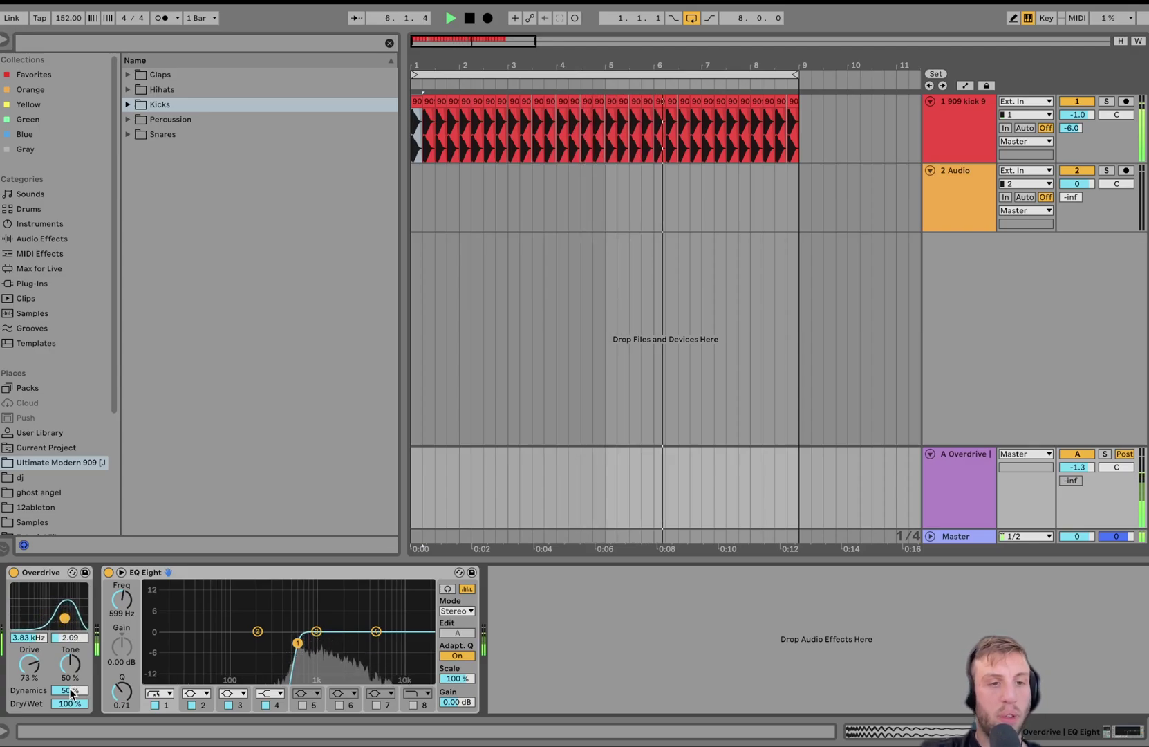
mouse_move(69, 690)
mouse_down()
mouse_move(69, 721)
mouse_move(69, 708)
mouse_up()
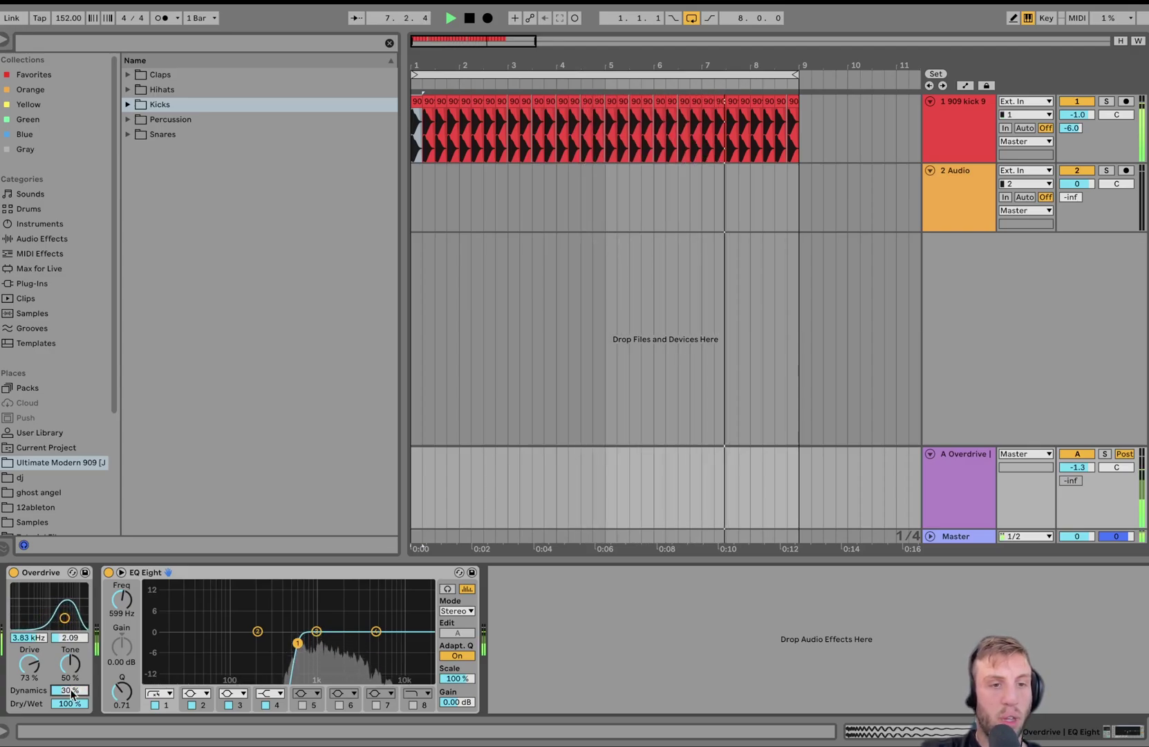
drag(30, 664, 29, 666)
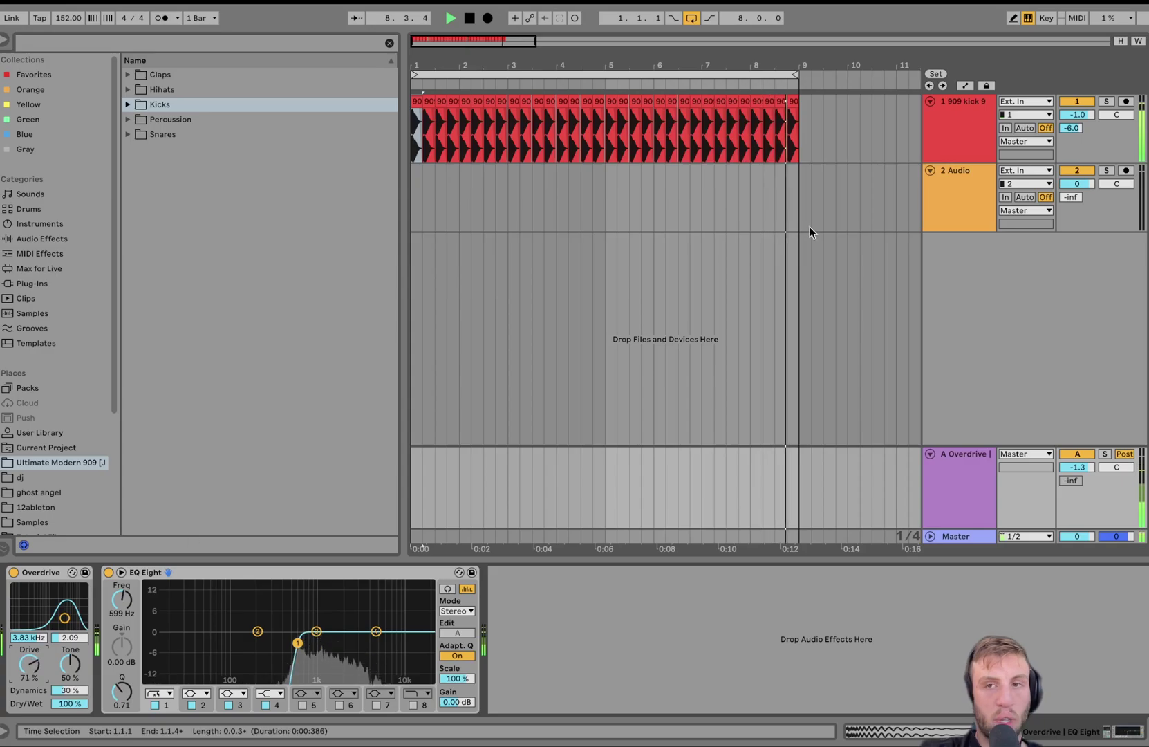
- Set the Overdrive return's volume to 0 dB and the kick track's send to -3.0 dB, auditioning the blend
drag(1075, 468, 1075, 463)
key(space)
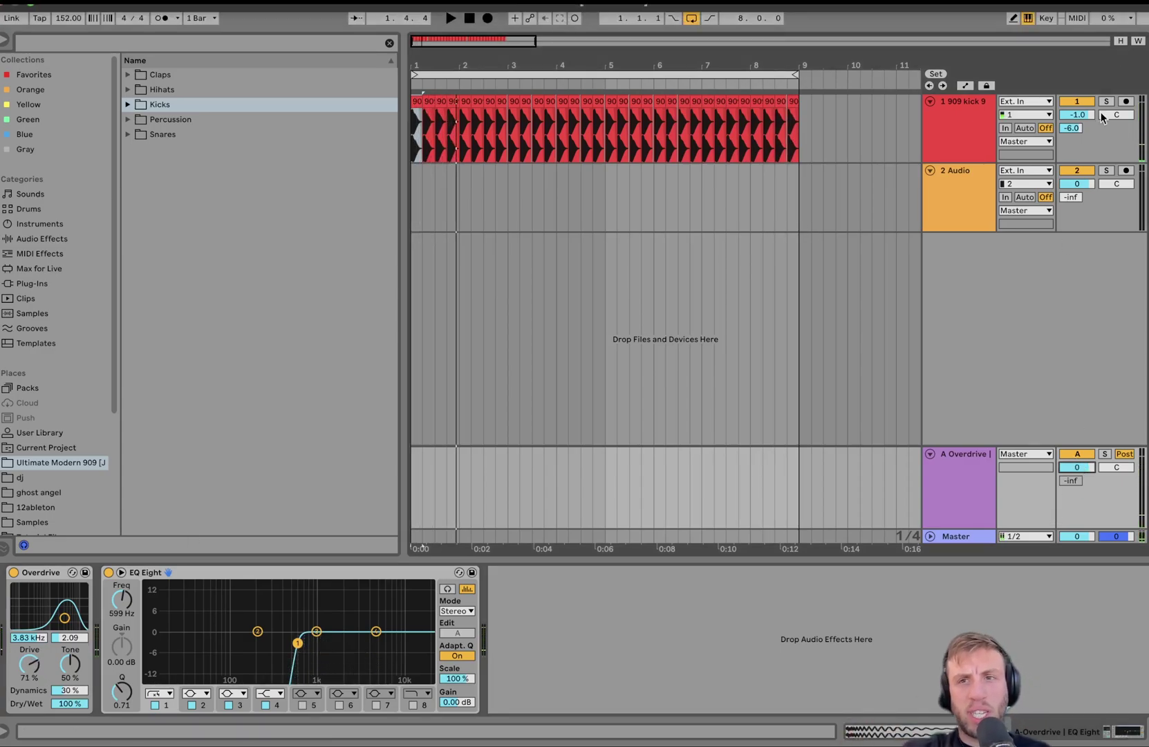
click(1072, 129)
key(space)
drag(1073, 132, 1074, 134)
key(space)
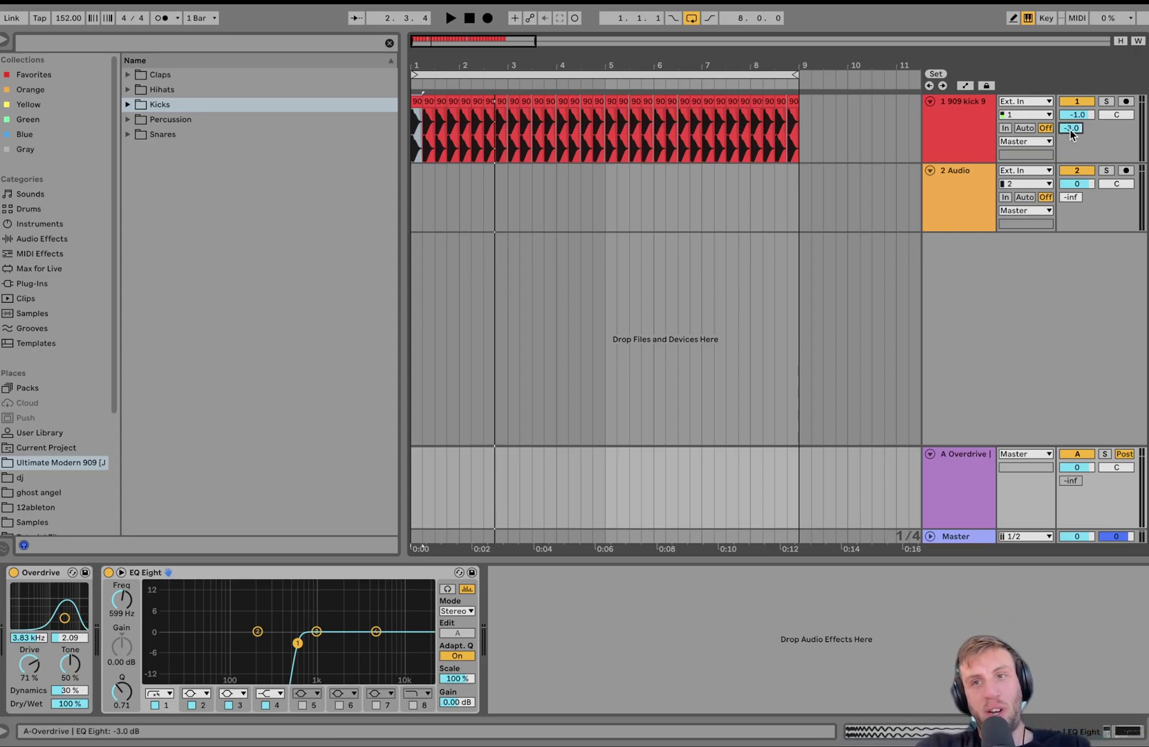
- Rebalance the blend with the kick's send at -1.0 dB and the Overdrive return's volume at -3.6 dB
key(space)
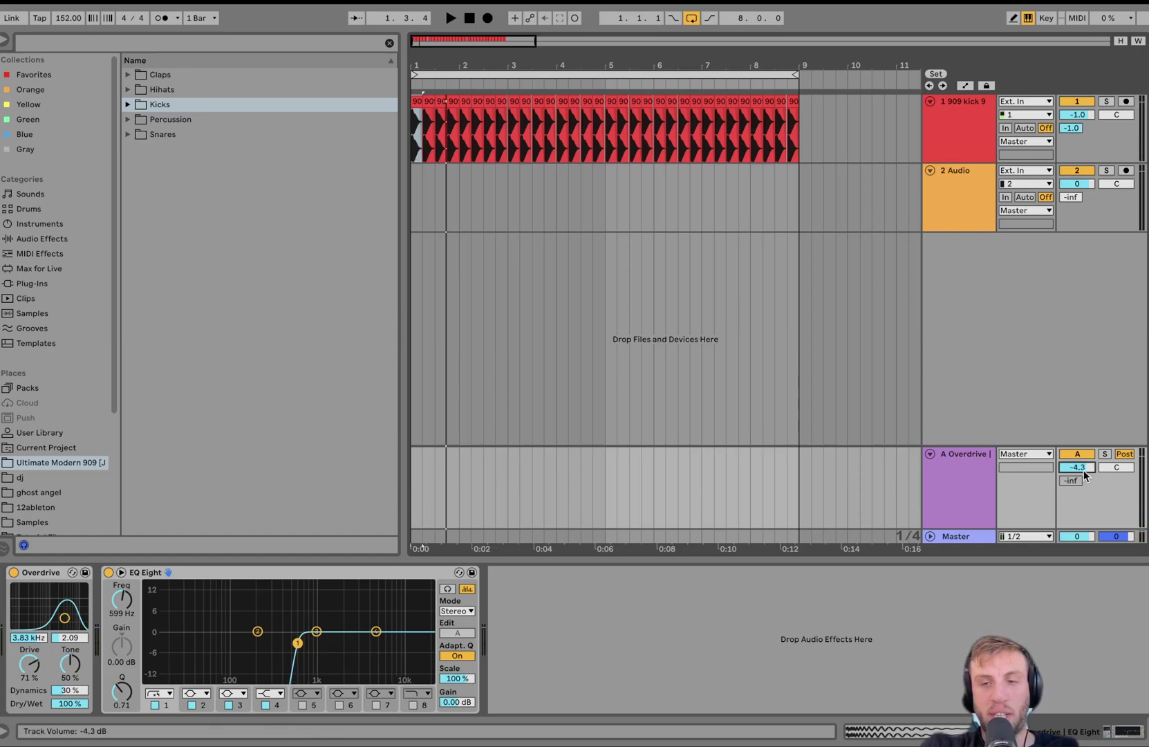
key(space)
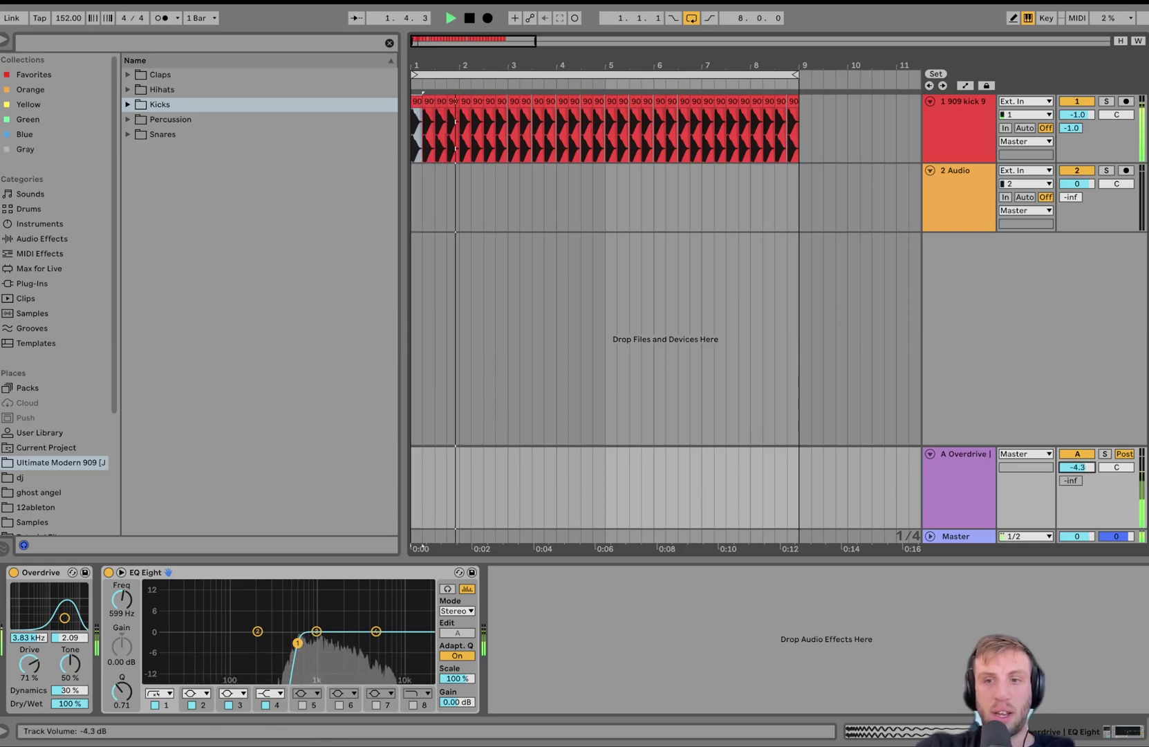
drag(1084, 470, 1084, 462)
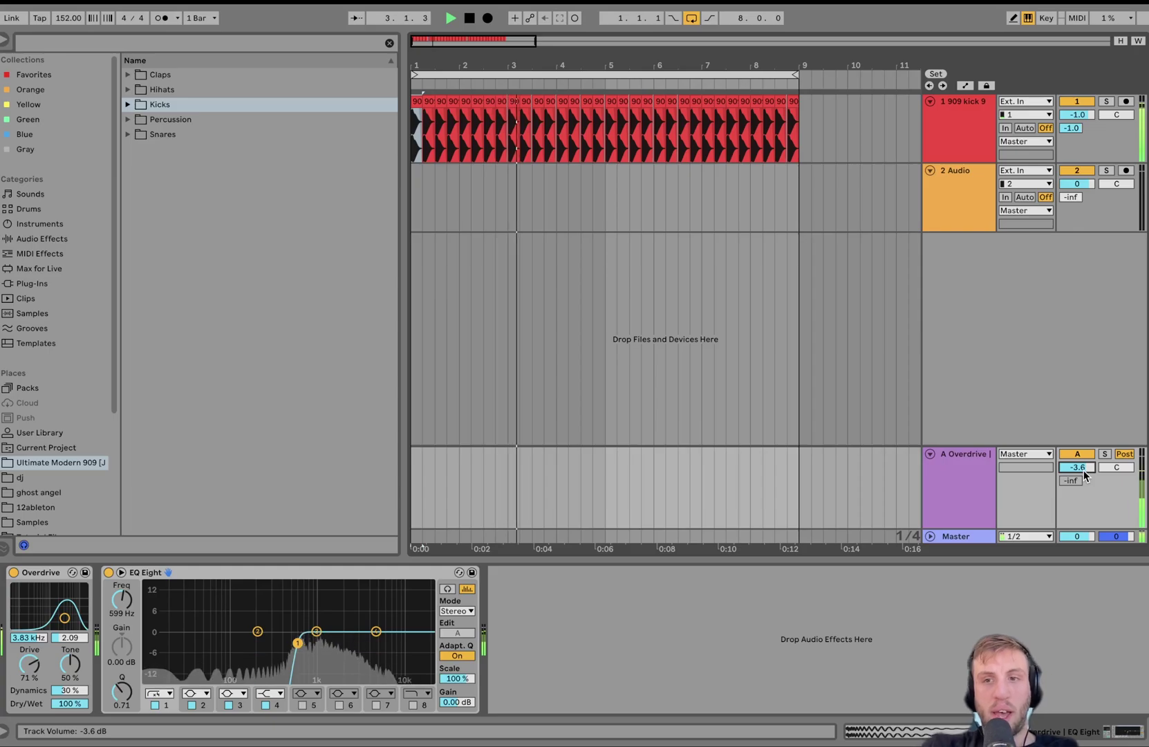
key(space)
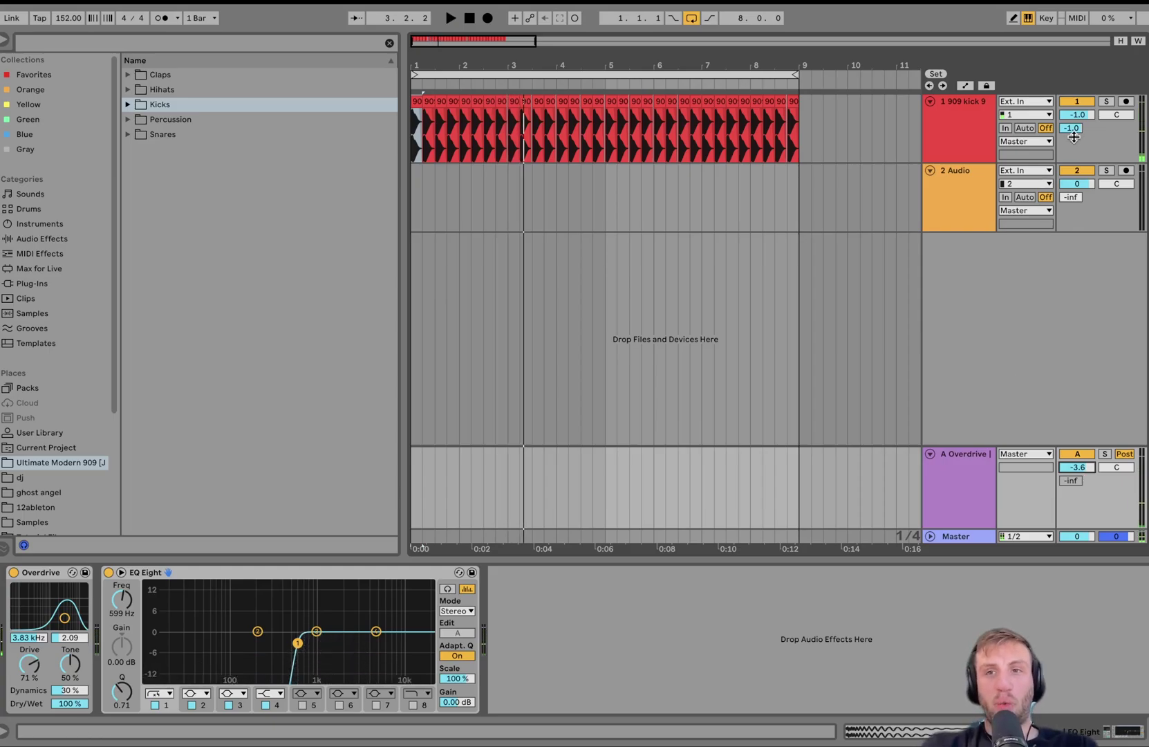
- Set the kick track's send to -2.8 dB and the Overdrive return's volume to -4.5 dB, auditioning the result
mouse_move(1074, 137)
mouse_down()
mouse_move(1074, 149)
mouse_move(1076, 130)
mouse_up()
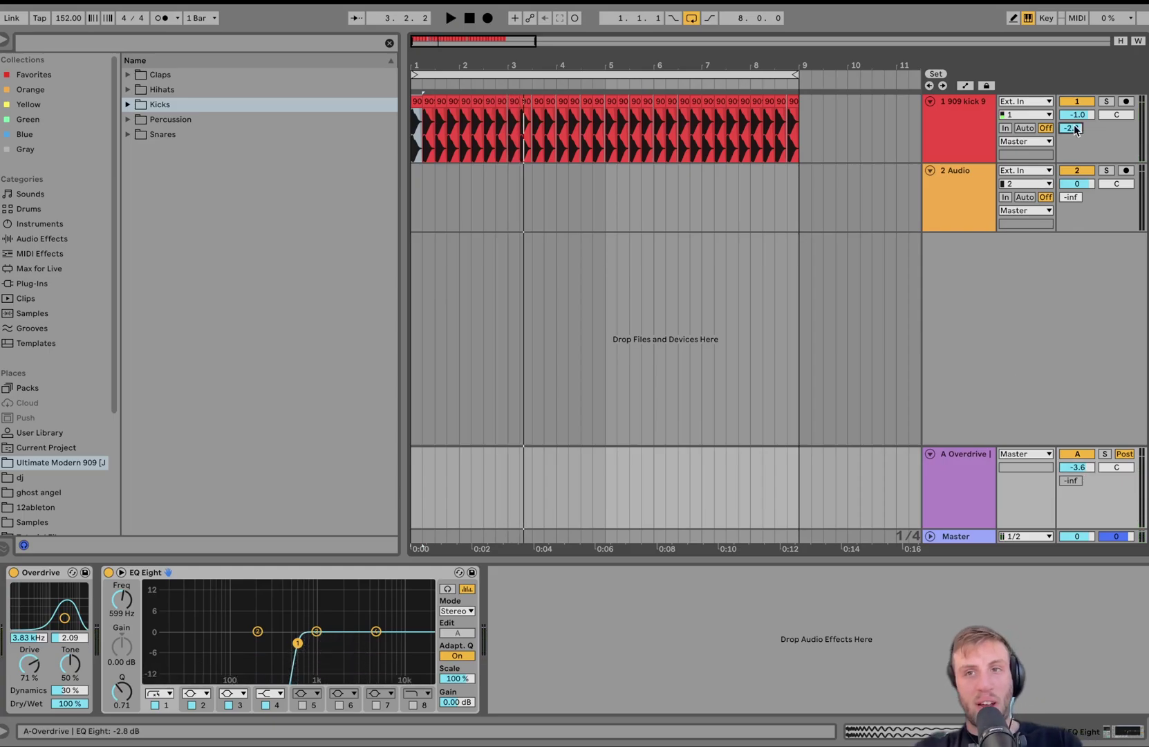
key(space)
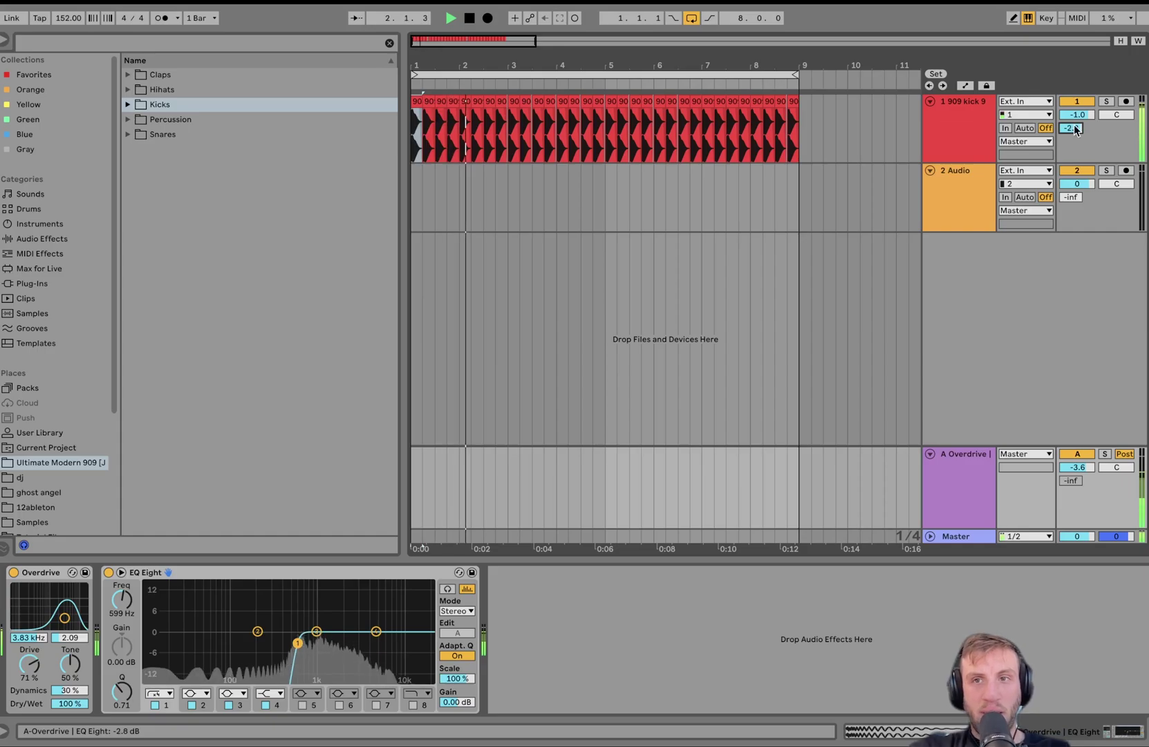
key(space)
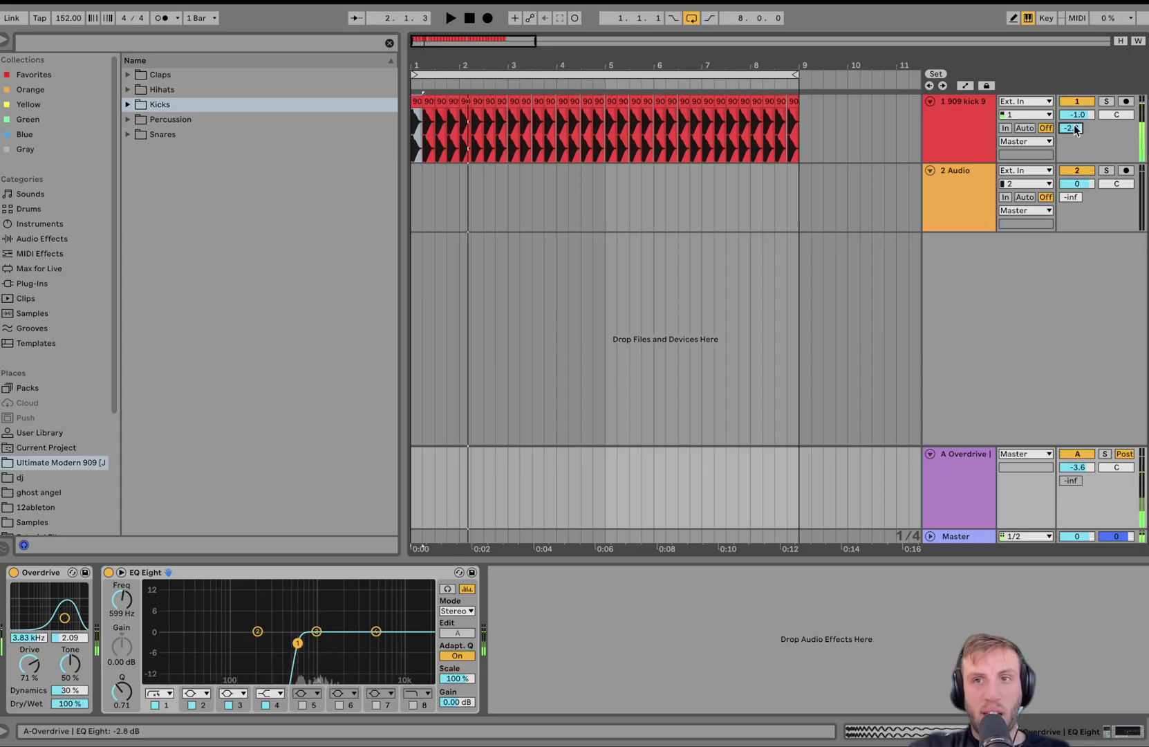
click(980, 466)
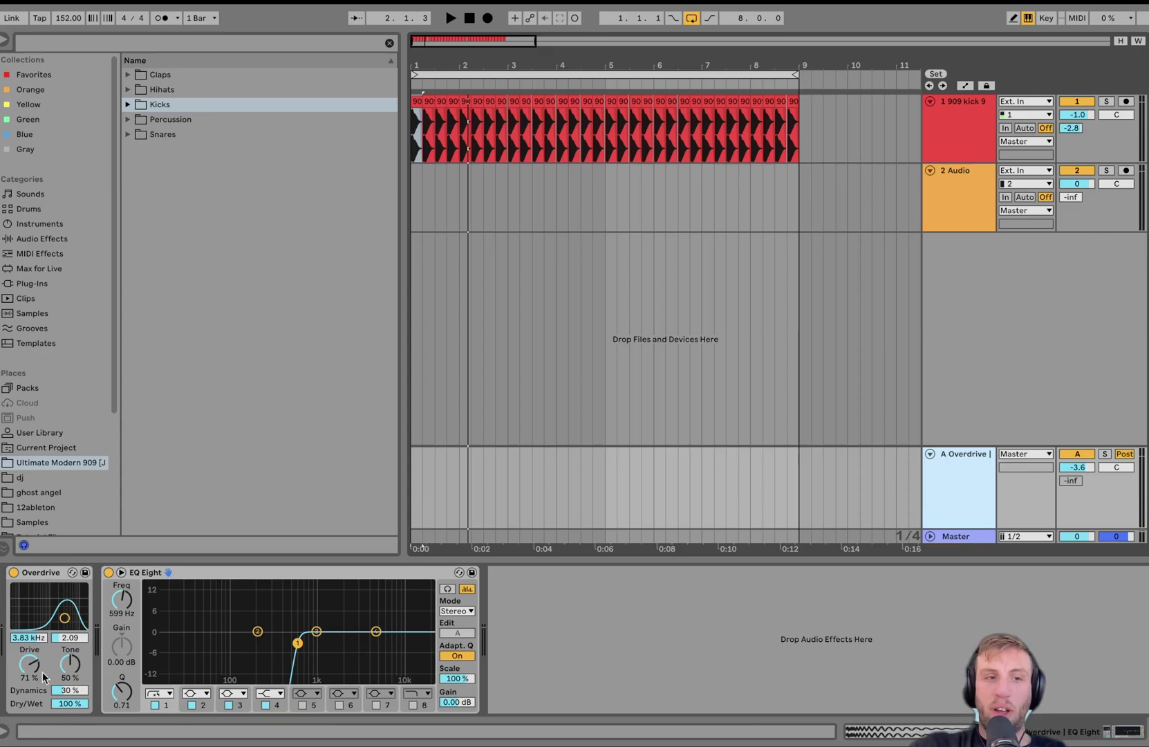
mouse_move(1078, 467)
mouse_down()
mouse_move(1078, 479)
mouse_move(1078, 466)
mouse_up()
key(space)
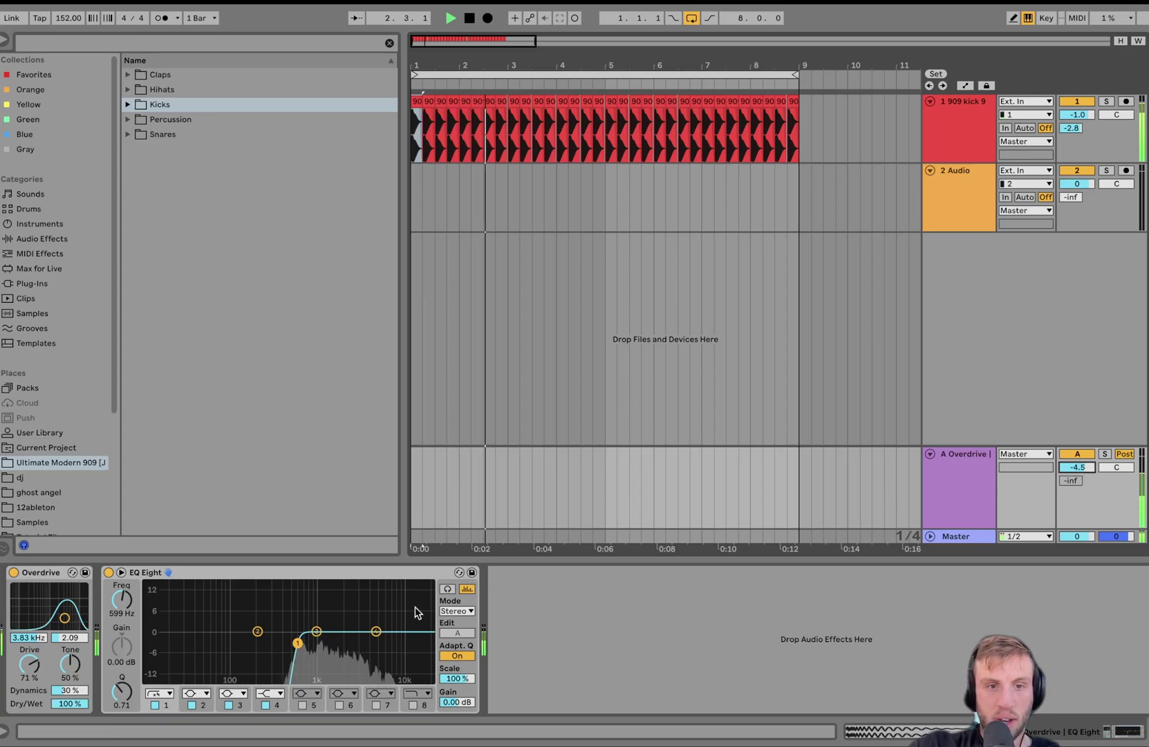
key(space)
- Insert an EQ Eight before the Overdrive on the return and boost its band 3 by 4.83 dB at 880 Hz with Q 2.94
click(41, 239)
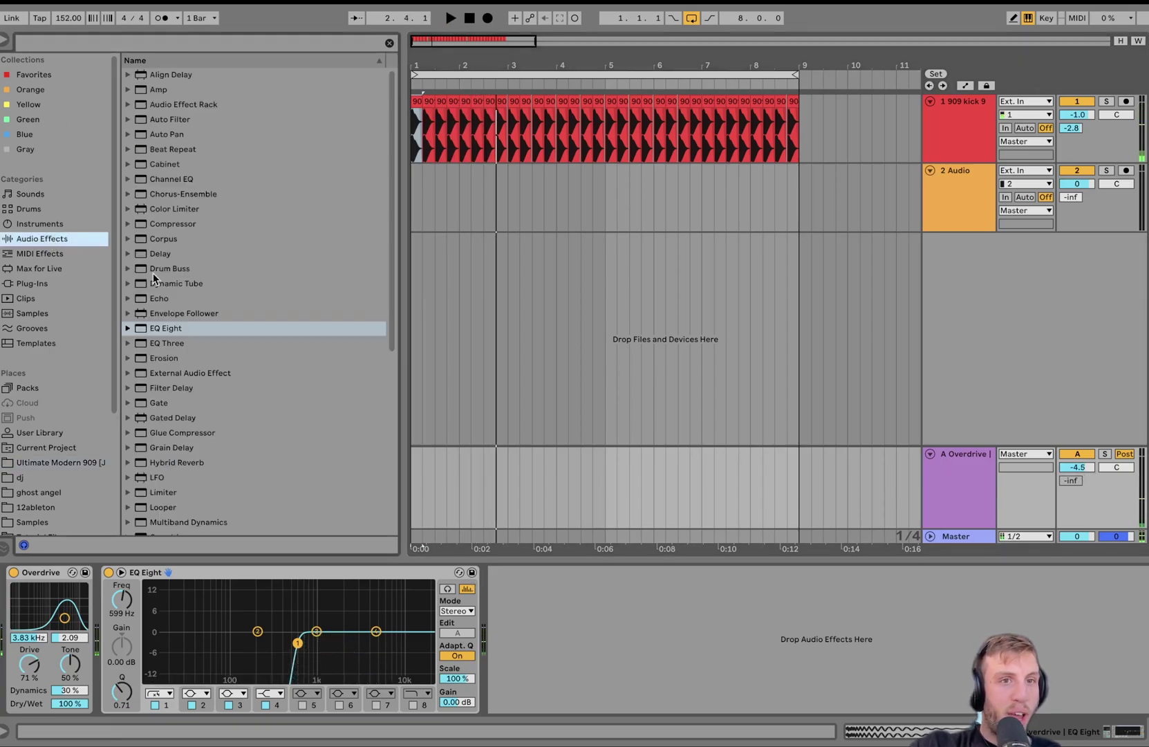
drag(166, 329, 30, 599)
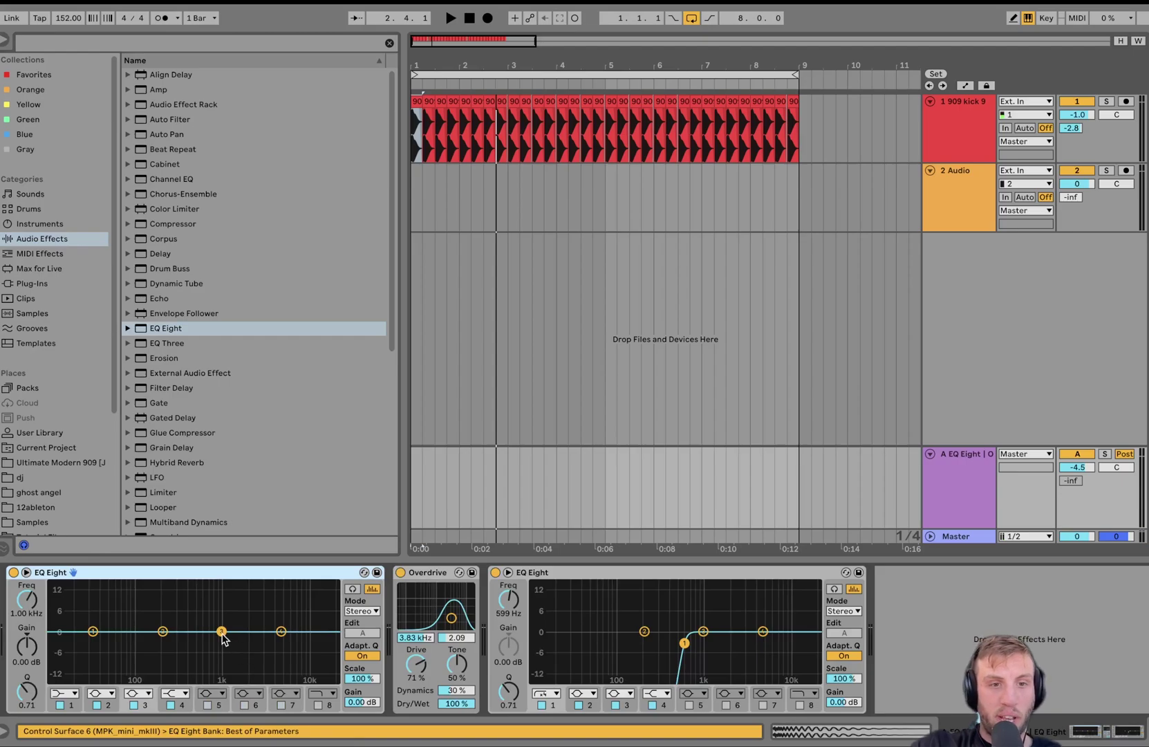
mouse_move(221, 632)
mouse_down()
mouse_move(236, 595)
mouse_move(284, 595)
mouse_move(261, 614)
mouse_move(205, 612)
mouse_move(217, 615)
mouse_up()
key(space)
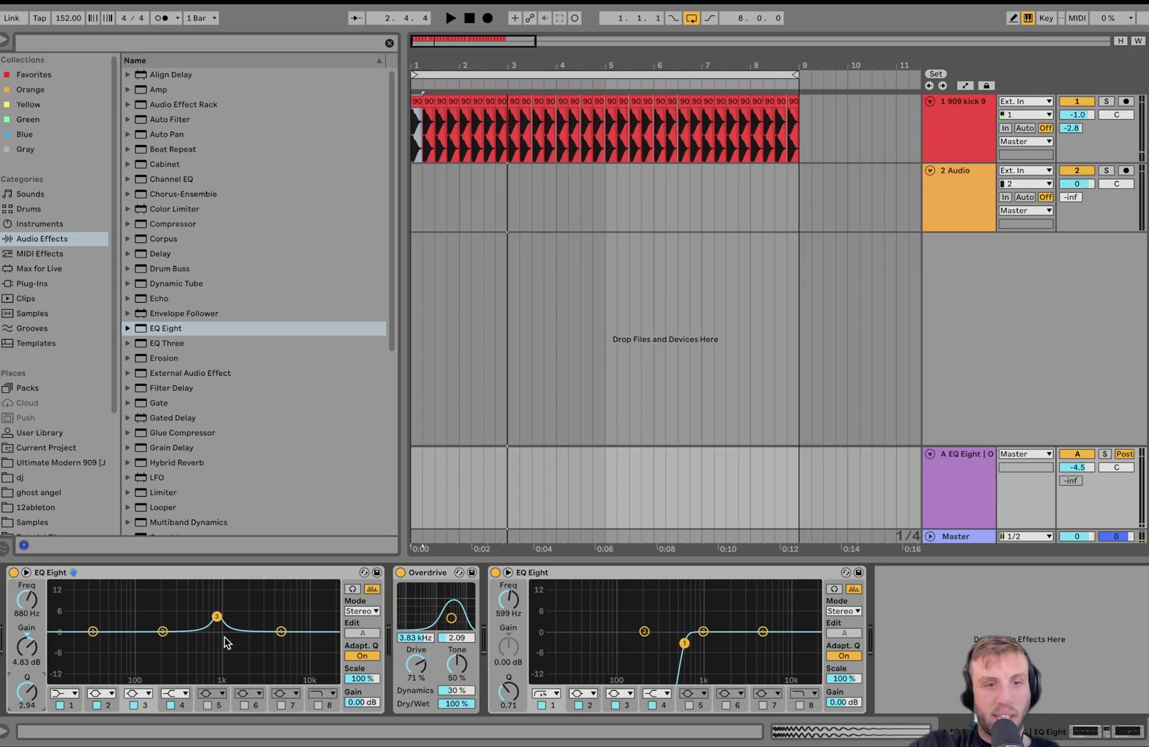
- Move the new EQ Eight's band 3 slightly higher in frequency and set its band 4 high shelf to 3.10 dB at 1.67 kHz during playback
key(space)
drag(216, 600, 233, 623)
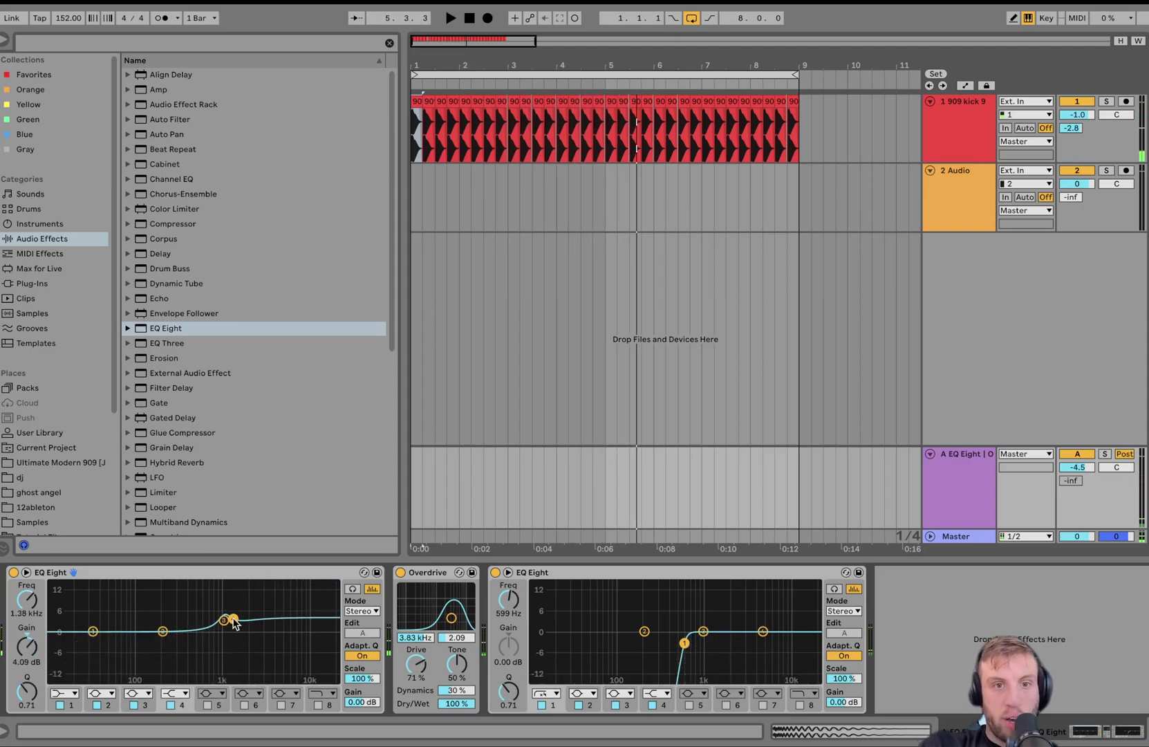
key(space)
drag(234, 620, 239, 622)
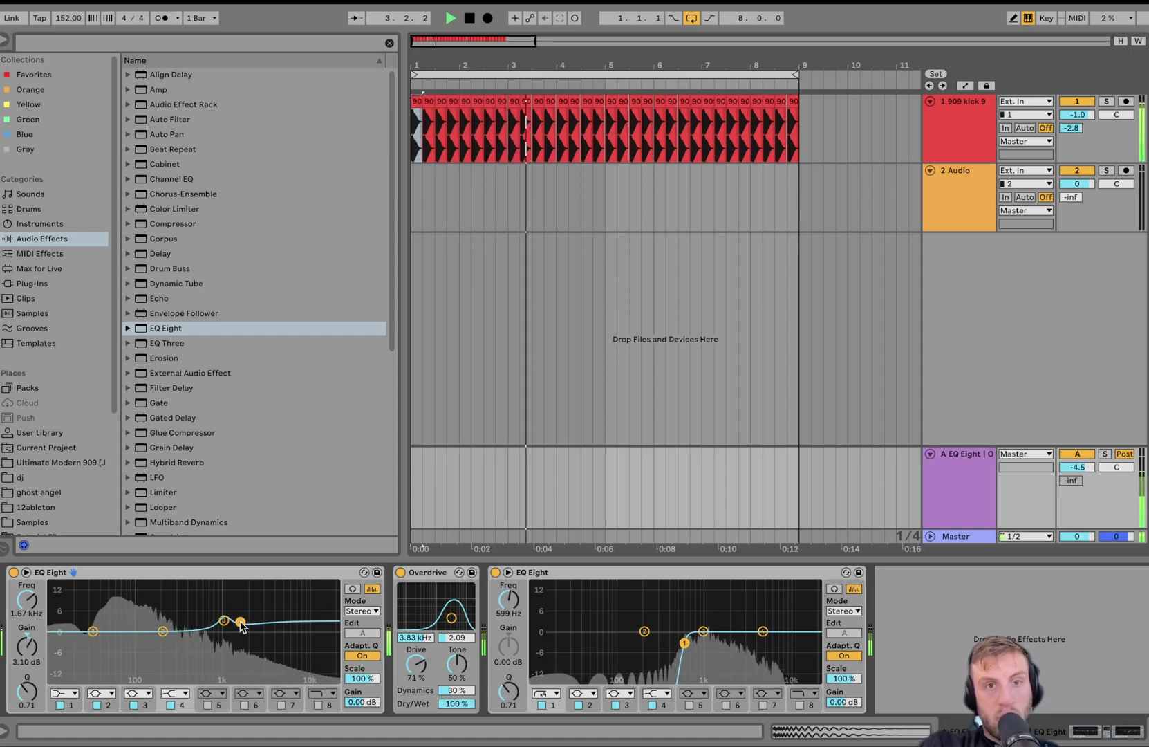
key(space)
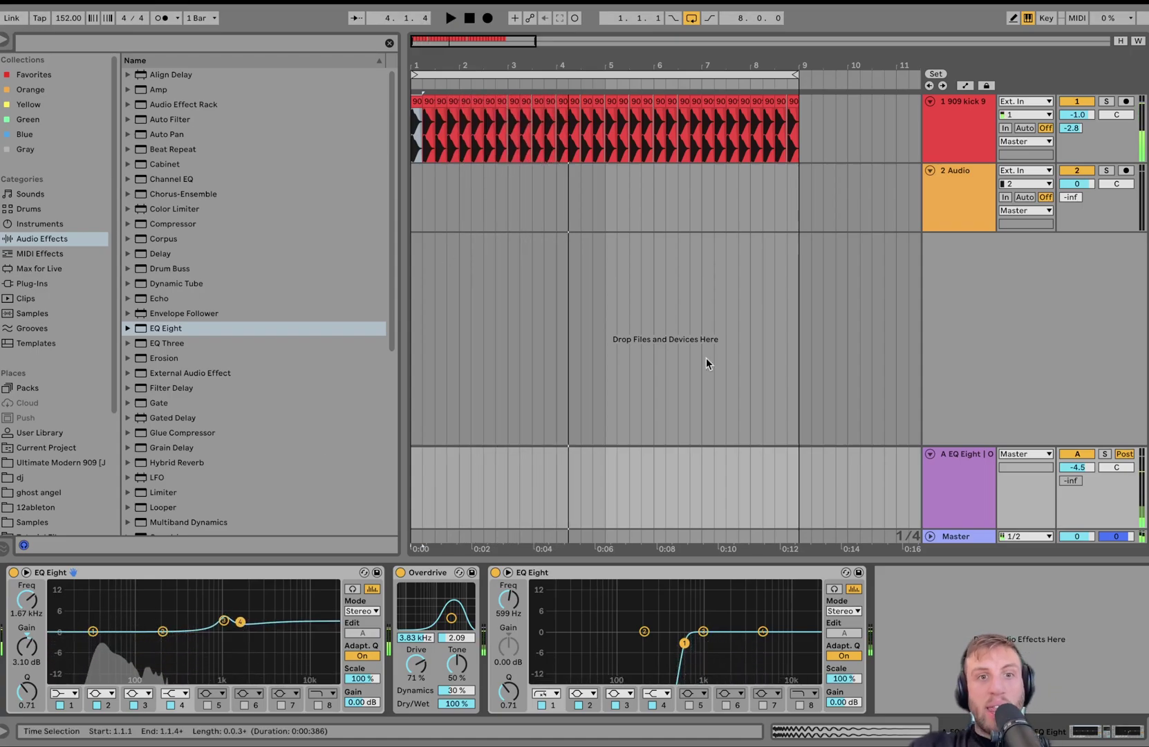
- Add a new audio track with the 909 kick track as its input and record a short take onto it
click(935, 208)
key(ctrl+t)
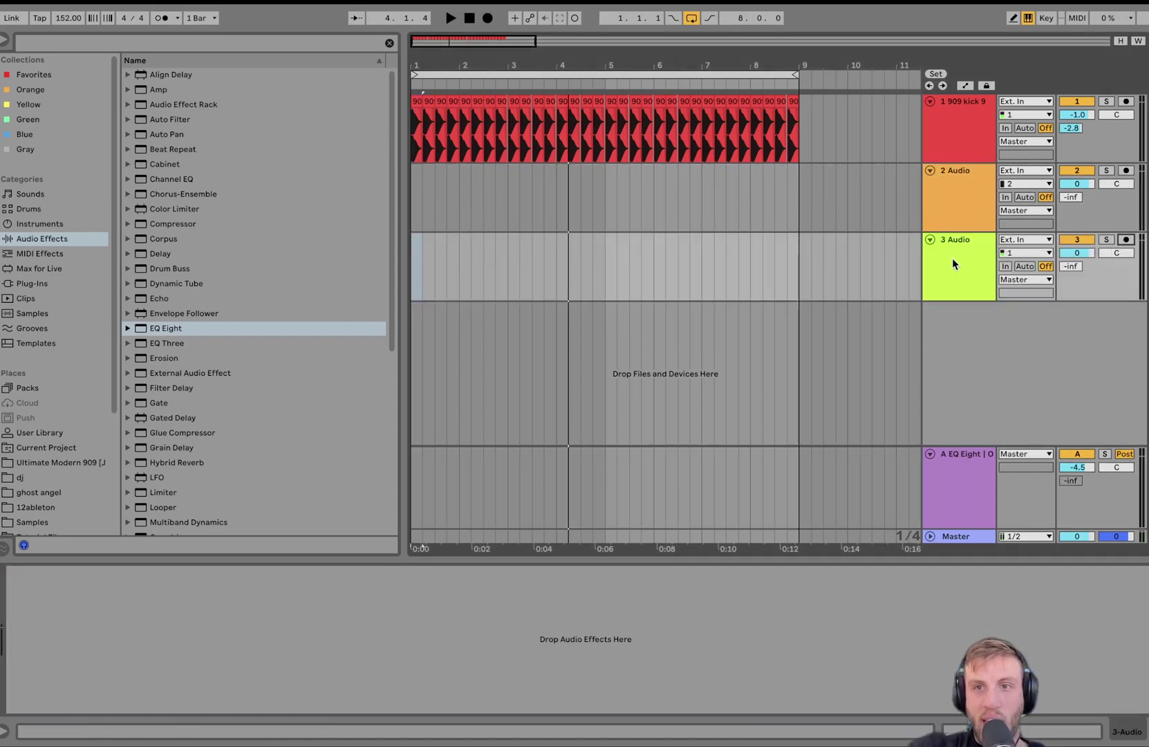
click(1018, 239)
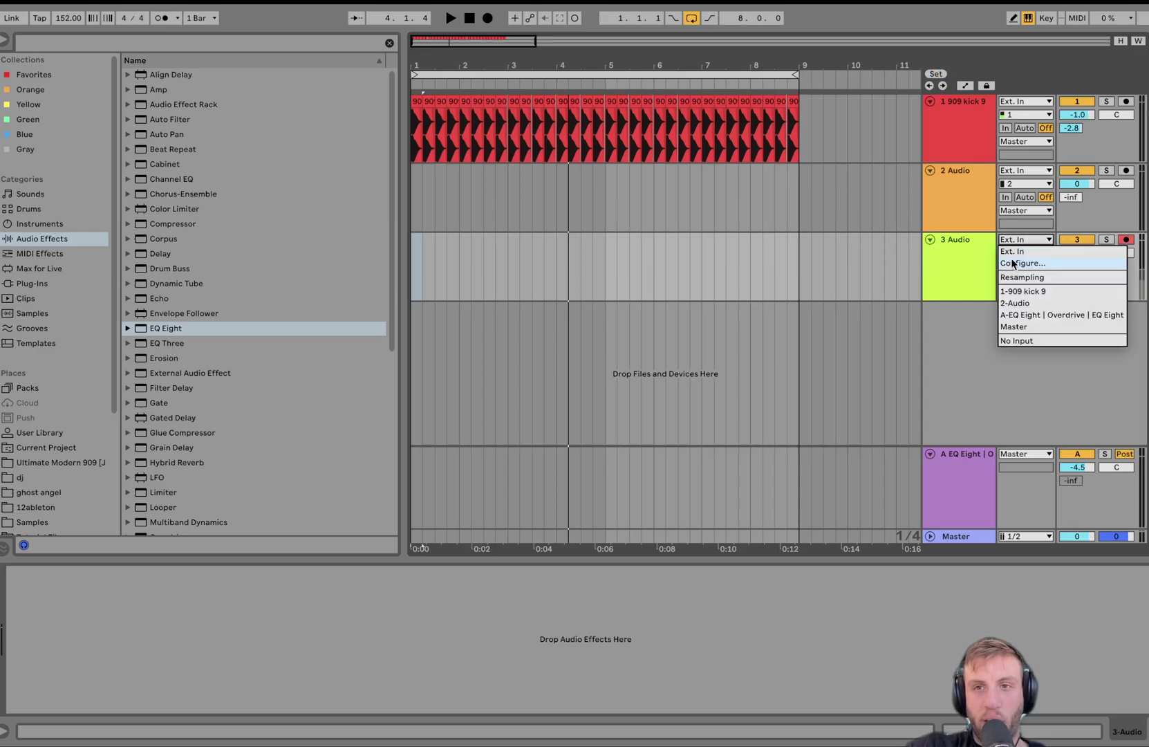
click(1027, 291)
click(488, 18)
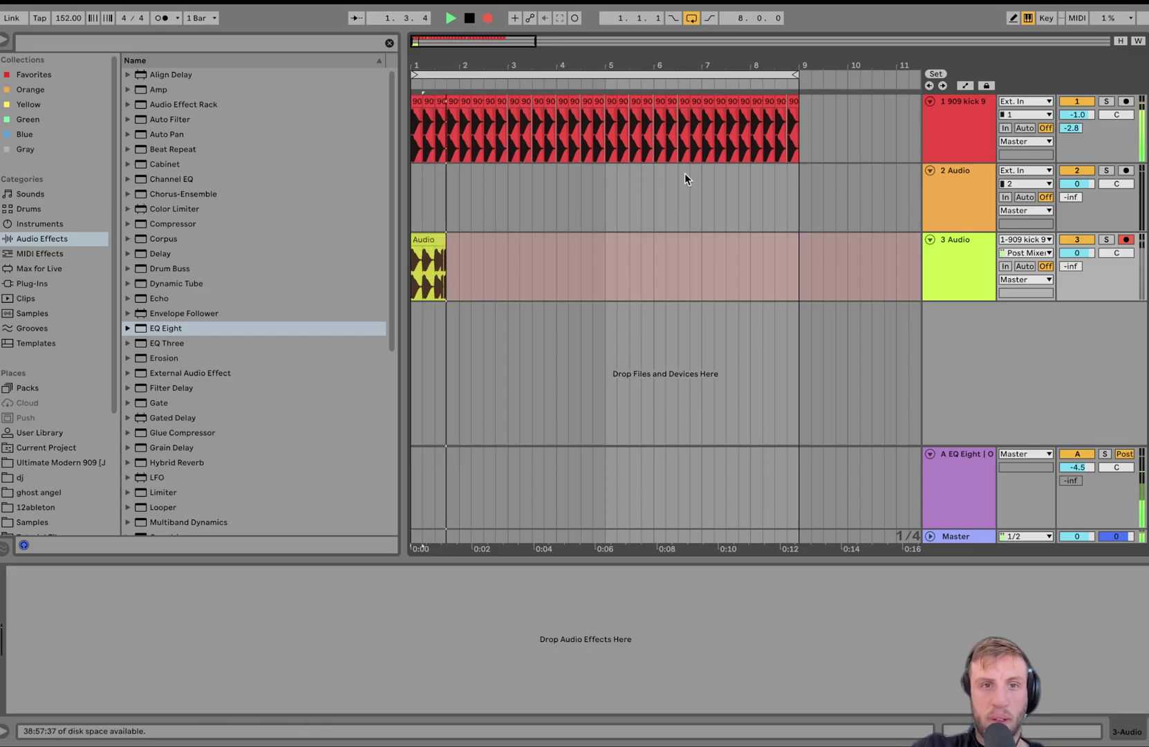
key(space)
- Audition the recorded take with the new audio track soloed, and unsolo it after listening
click(1106, 239)
key(space)
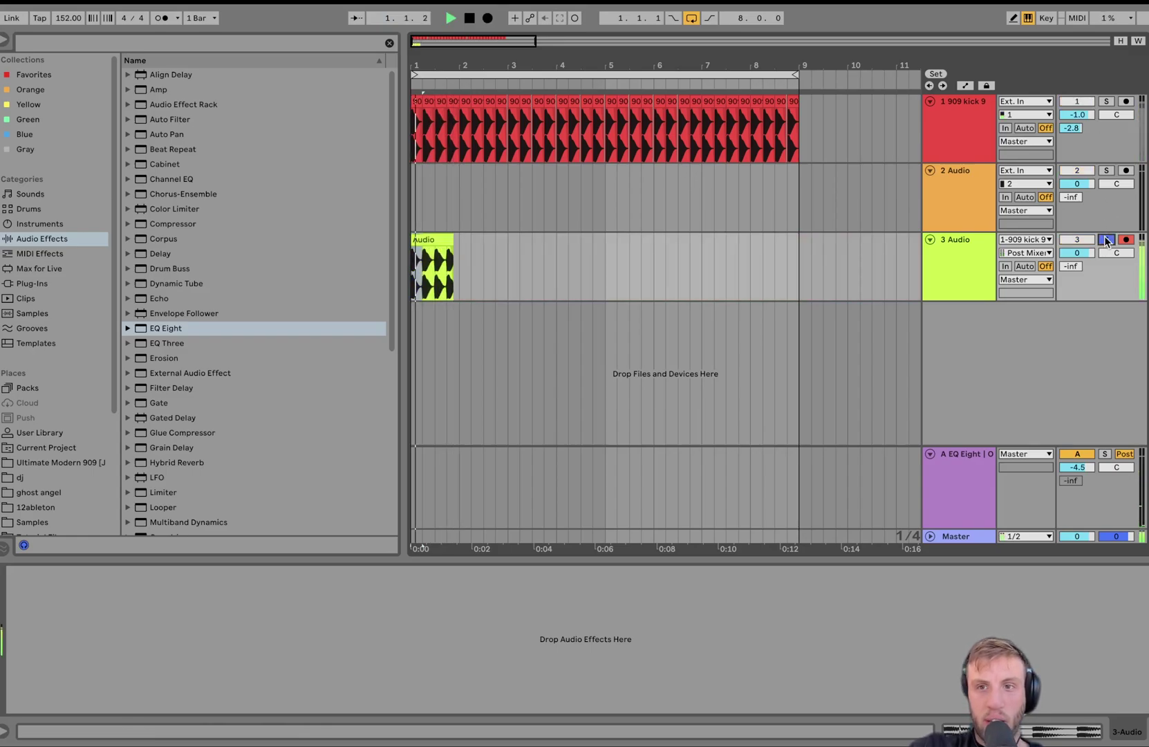
key(space)
click(1107, 240)
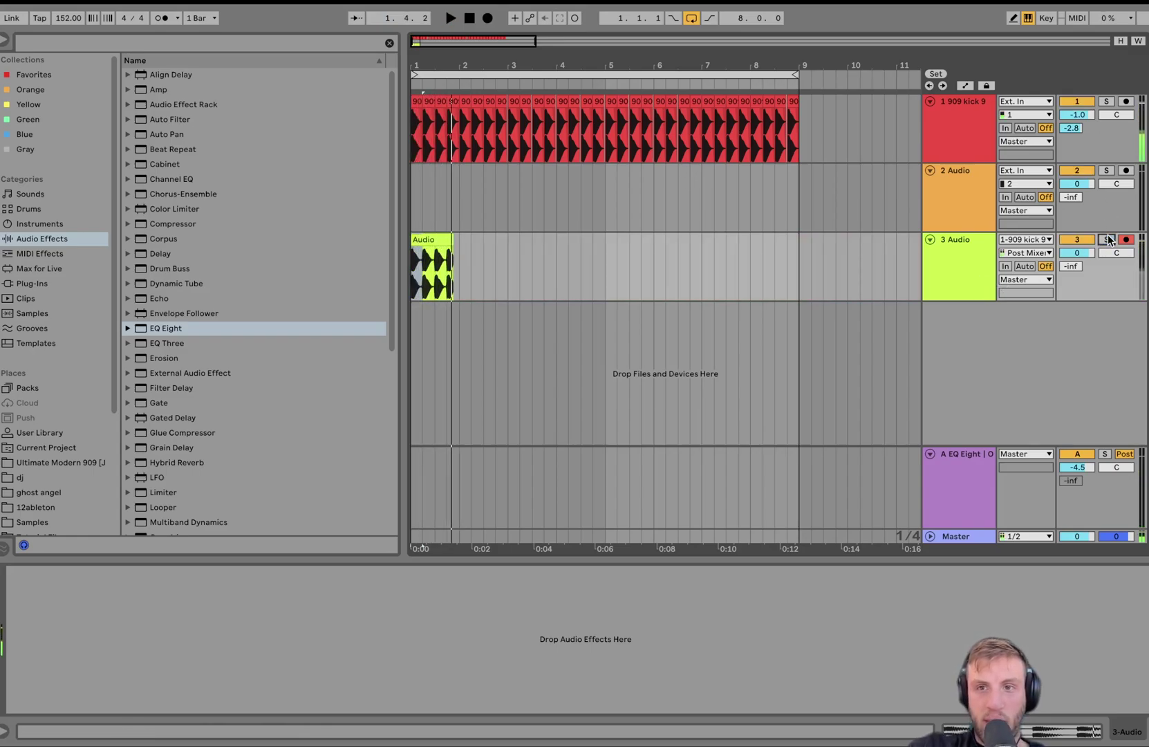
- Switch the new audio track's input to Master and record a fresh take of the processed kick over the first one
click(1035, 253)
click(950, 267)
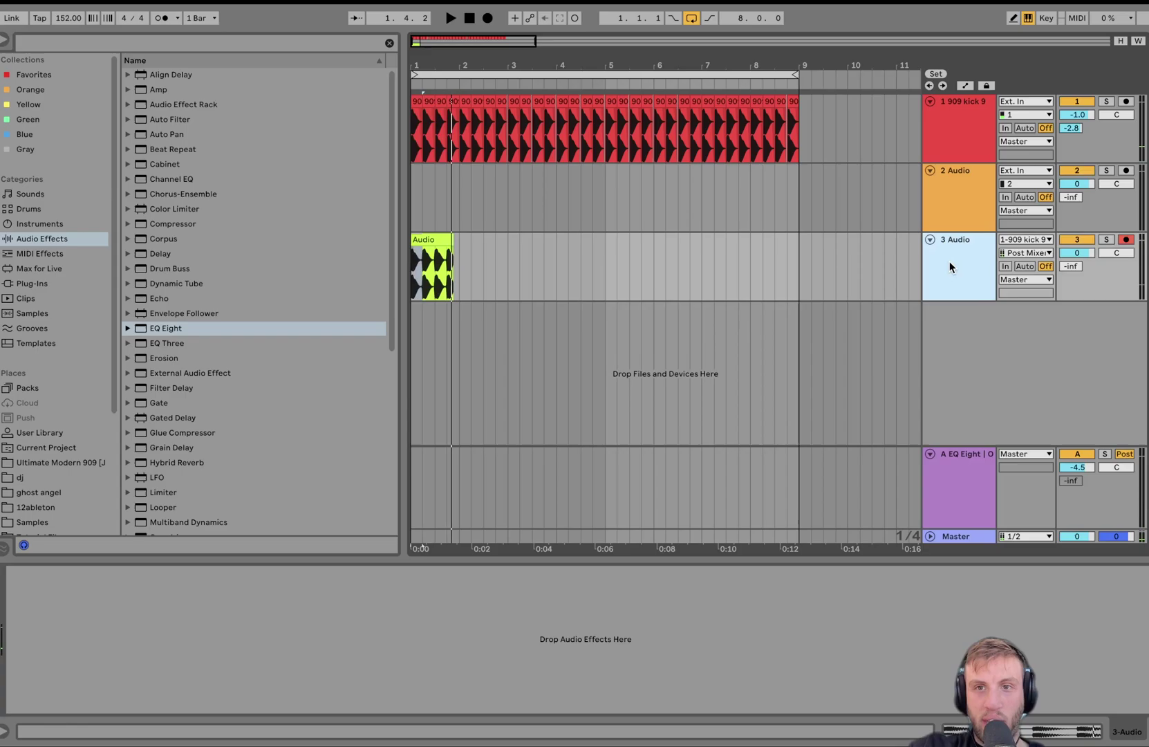
click(1035, 241)
click(1023, 327)
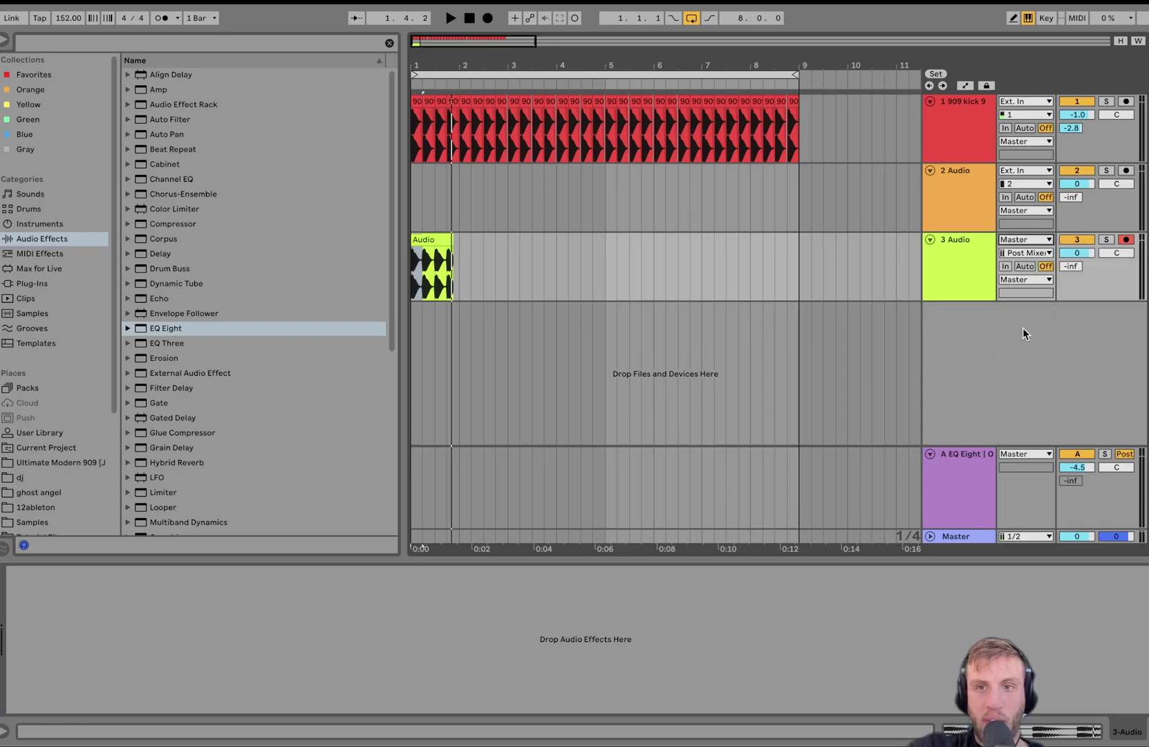
click(489, 19)
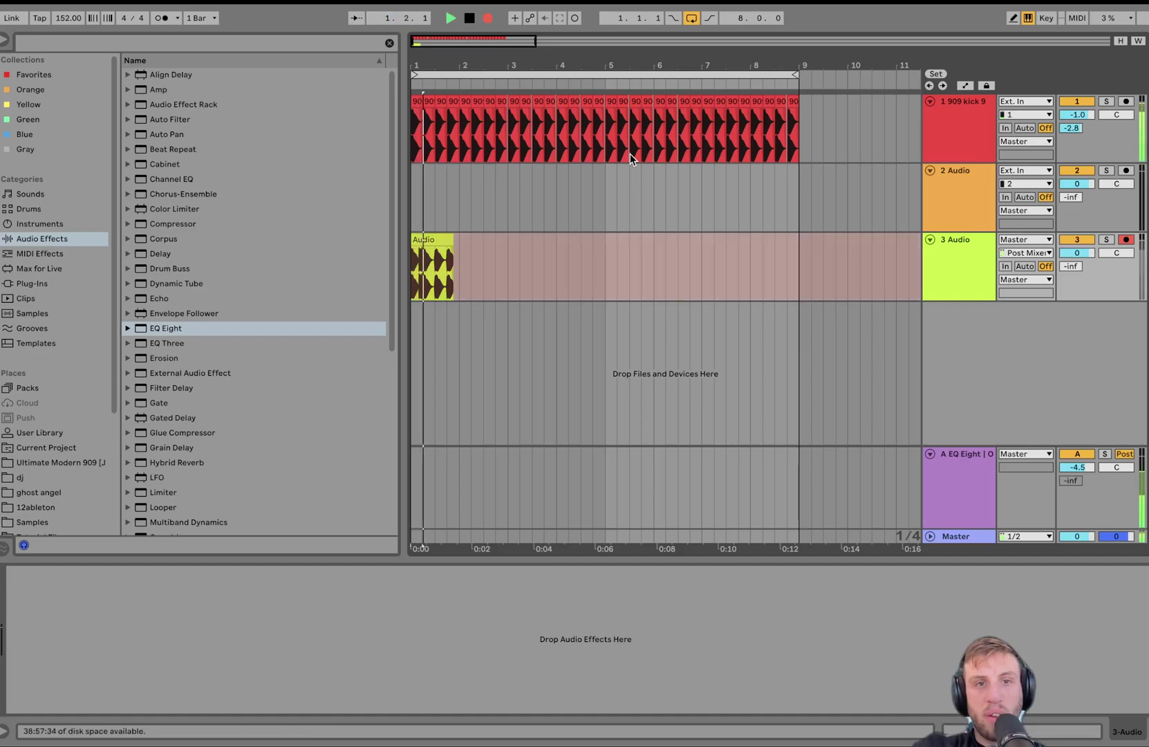
key(space)
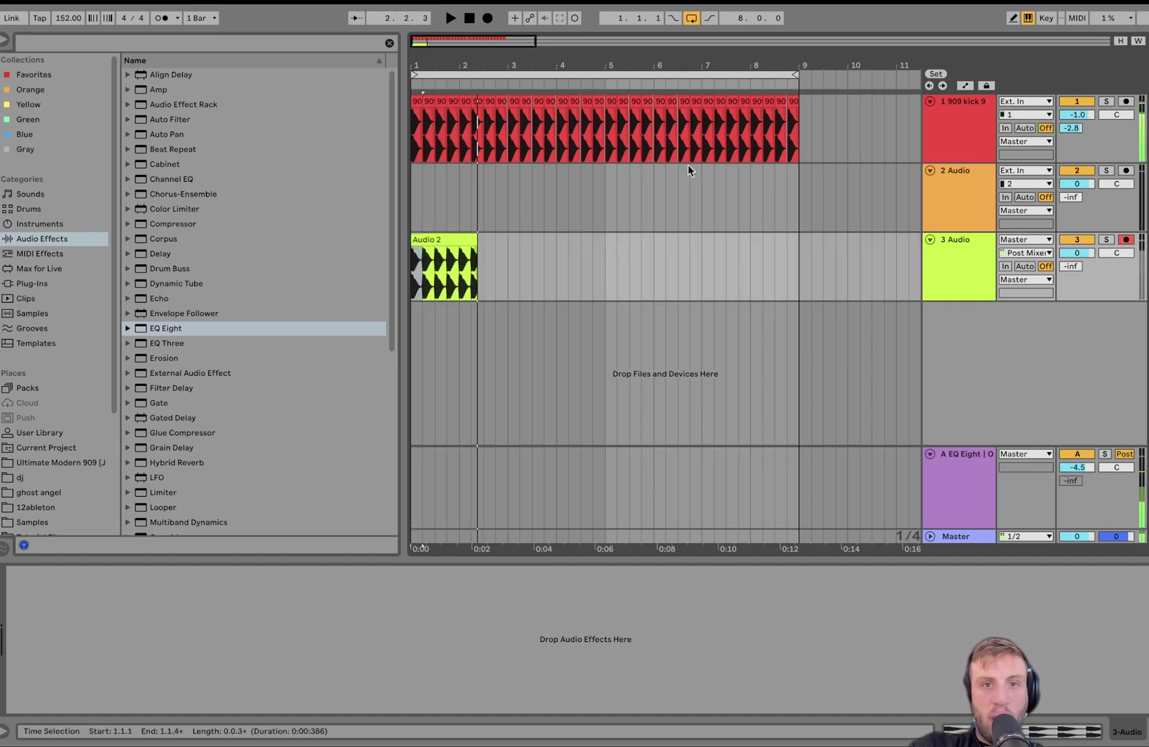
- Solo the new audio track and play back the take recorded from the Master
click(1106, 241)
key(space)
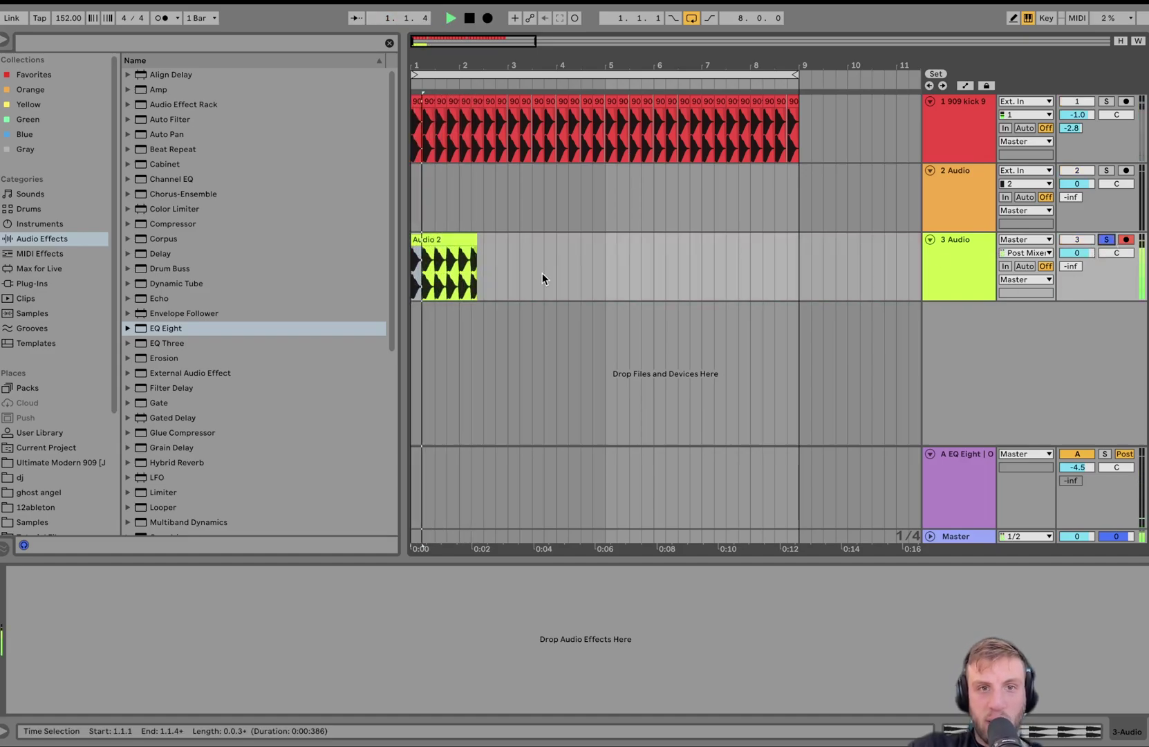
- Stop playback, select the first bar of the recorded clip on the new audio track and set the loop to it
click(442, 240)
key(space)
click(457, 275)
drag(458, 276, 346, 263)
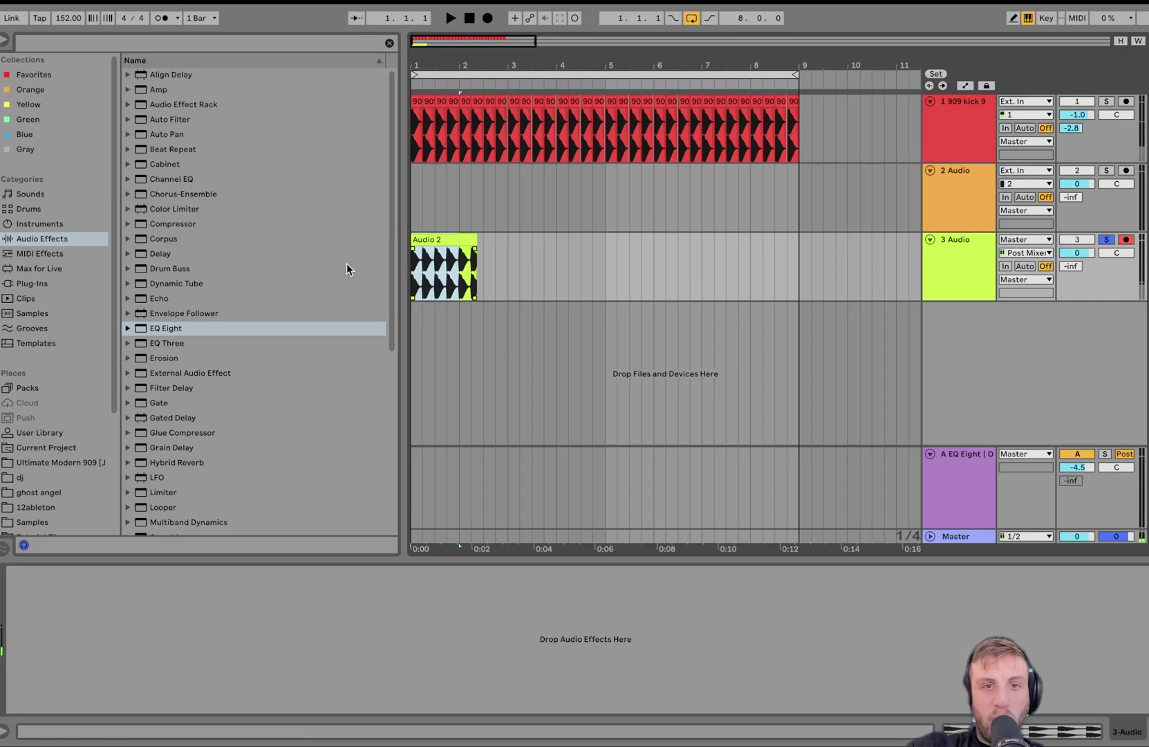
key(ctrl+l)
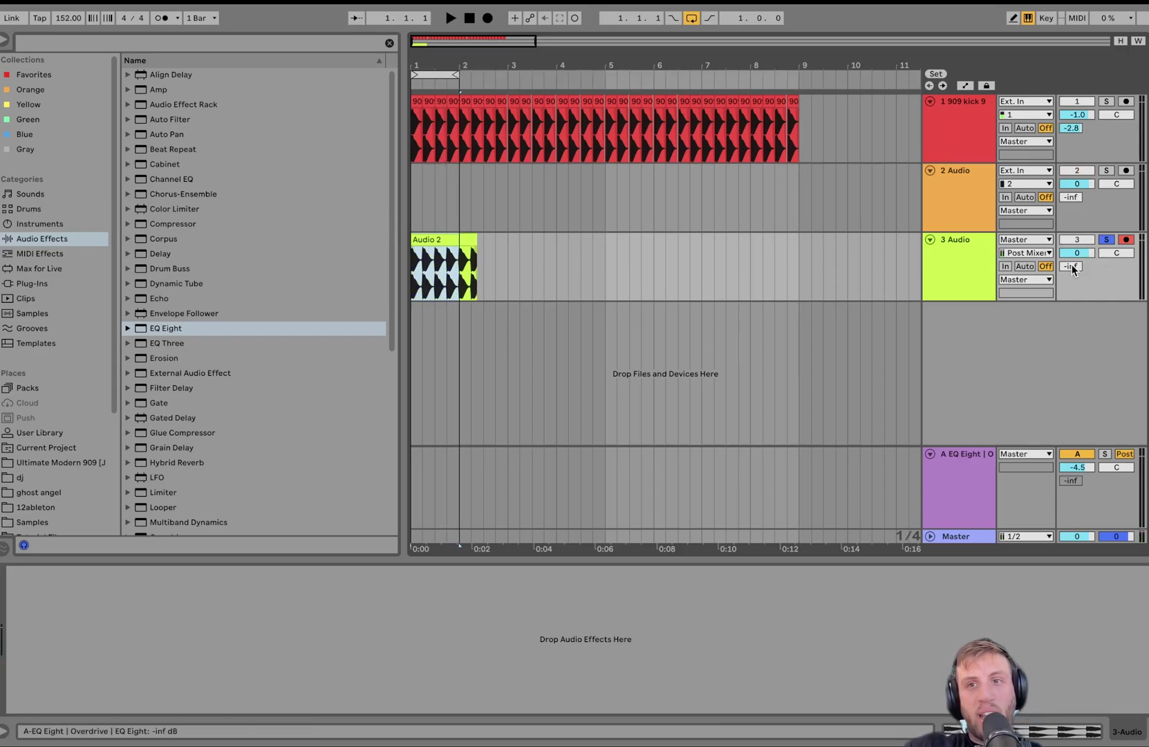
- Mute the 909 kick track, set its send A to -inf, and set the new audio track's send A to 0 dB
click(1076, 104)
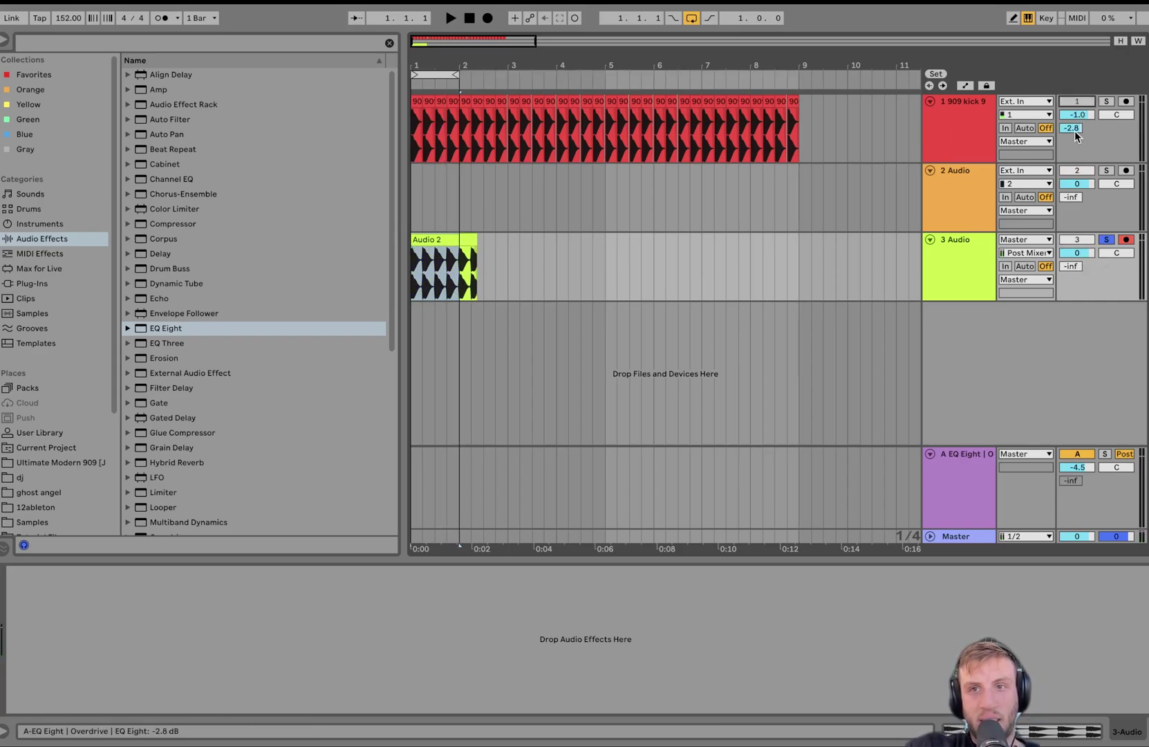
key(space)
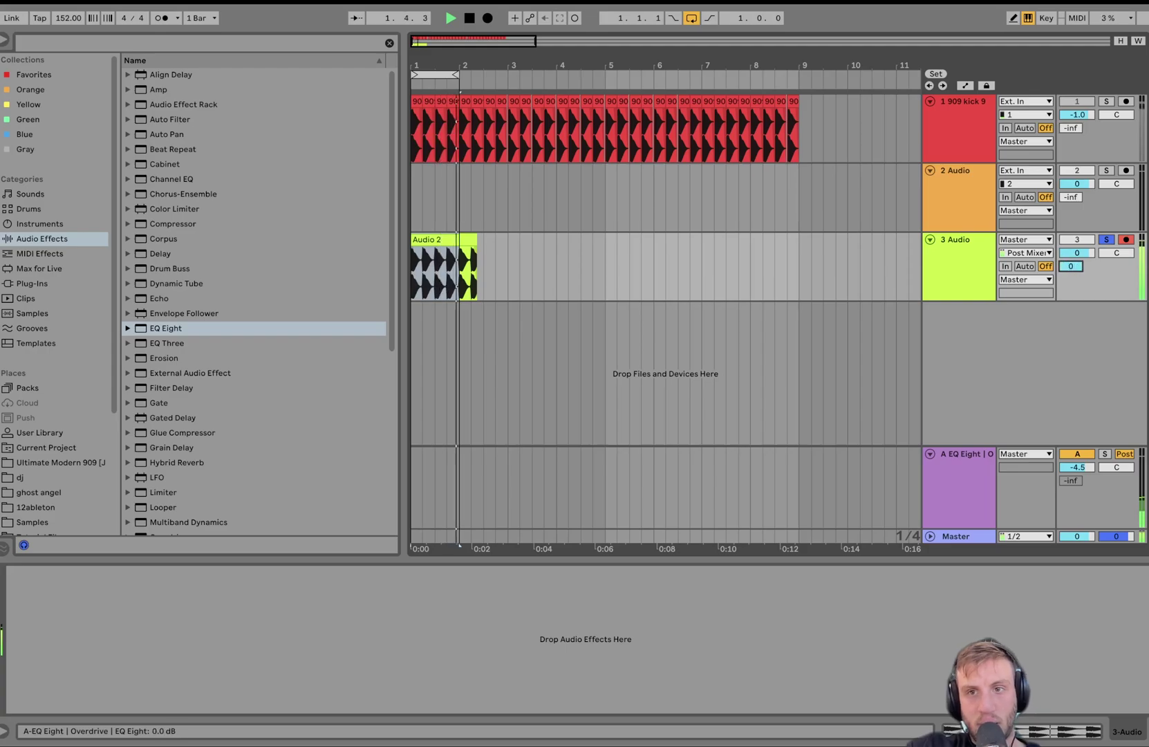
drag(1070, 266, 1071, 236)
- On return track A, raise the second EQ Eight's low cut to 1.32 kHz and set the Overdrive's drive to 30%
click(954, 484)
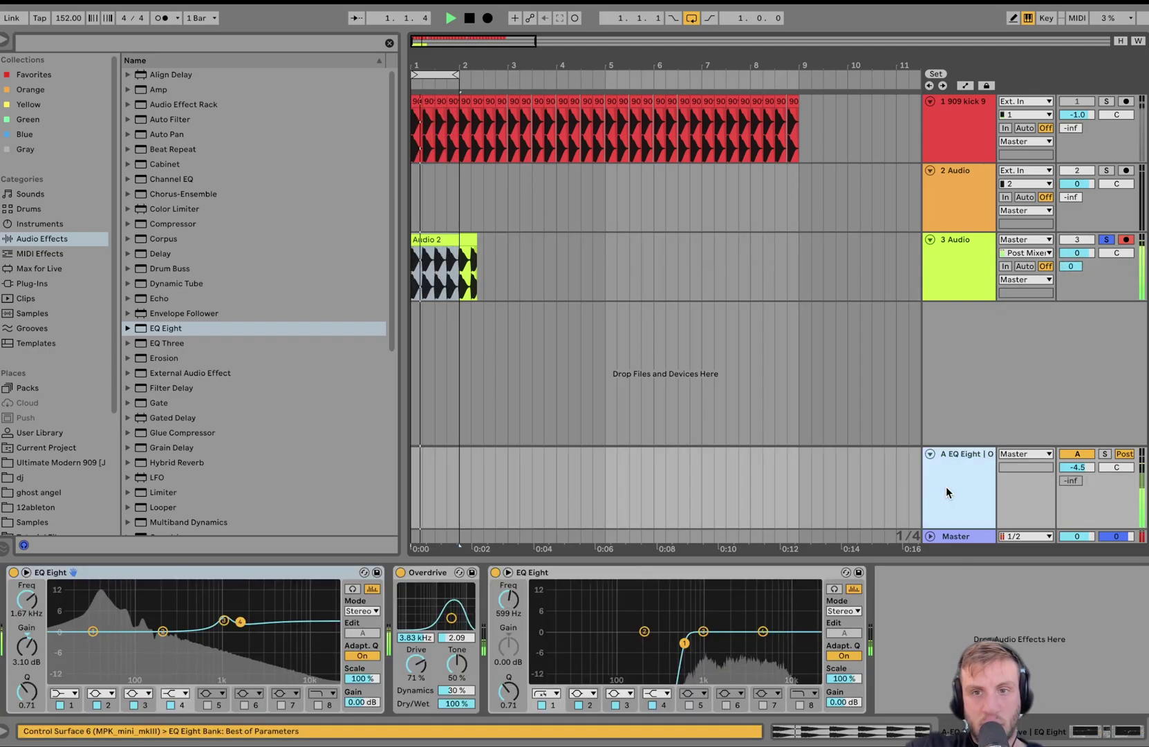
drag(508, 600, 509, 585)
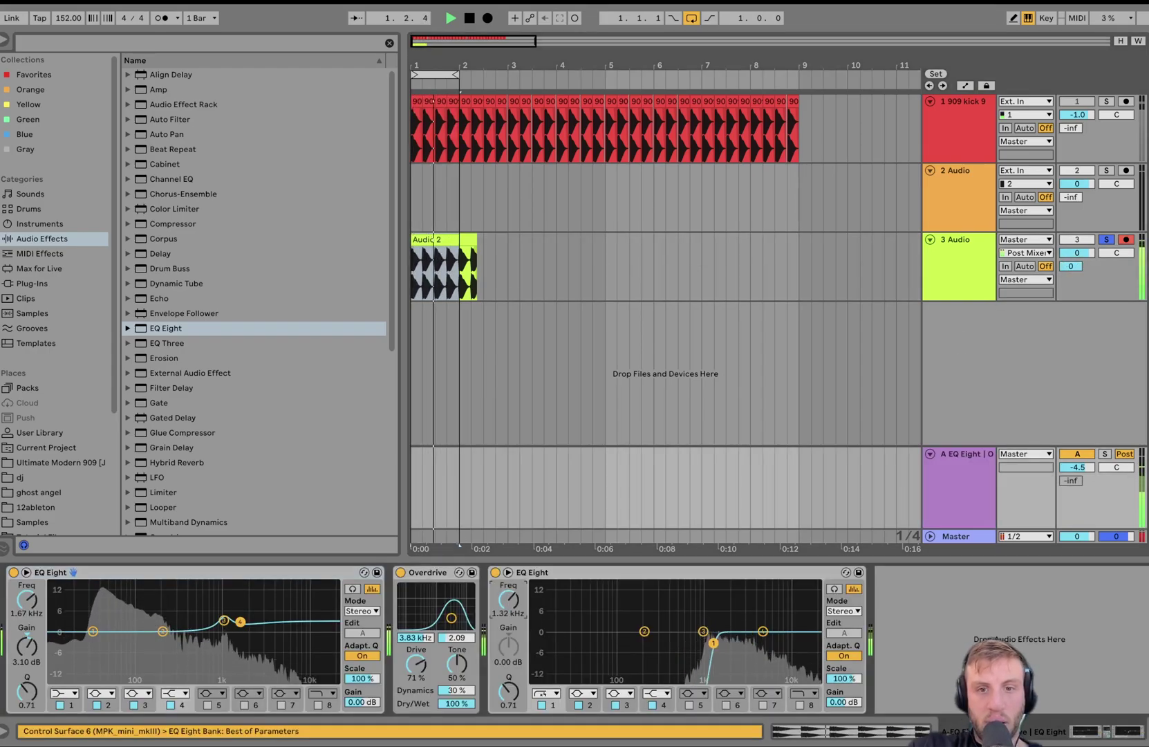
drag(416, 665, 416, 694)
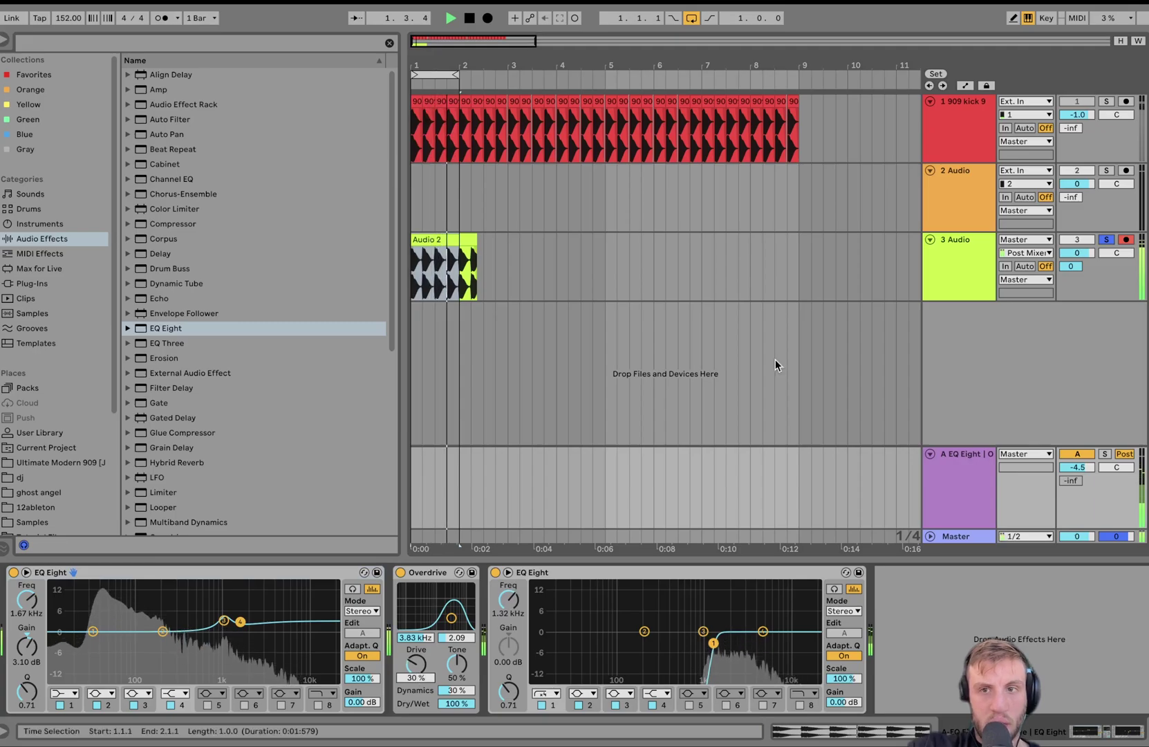
- Set the first EQ Eight's band 4 to about 3.59 kHz and -2.36 dB, and Overdrive's filter to 2.71 kHz with bandwidth 1.21
key(space)
drag(240, 621, 269, 641)
key(space)
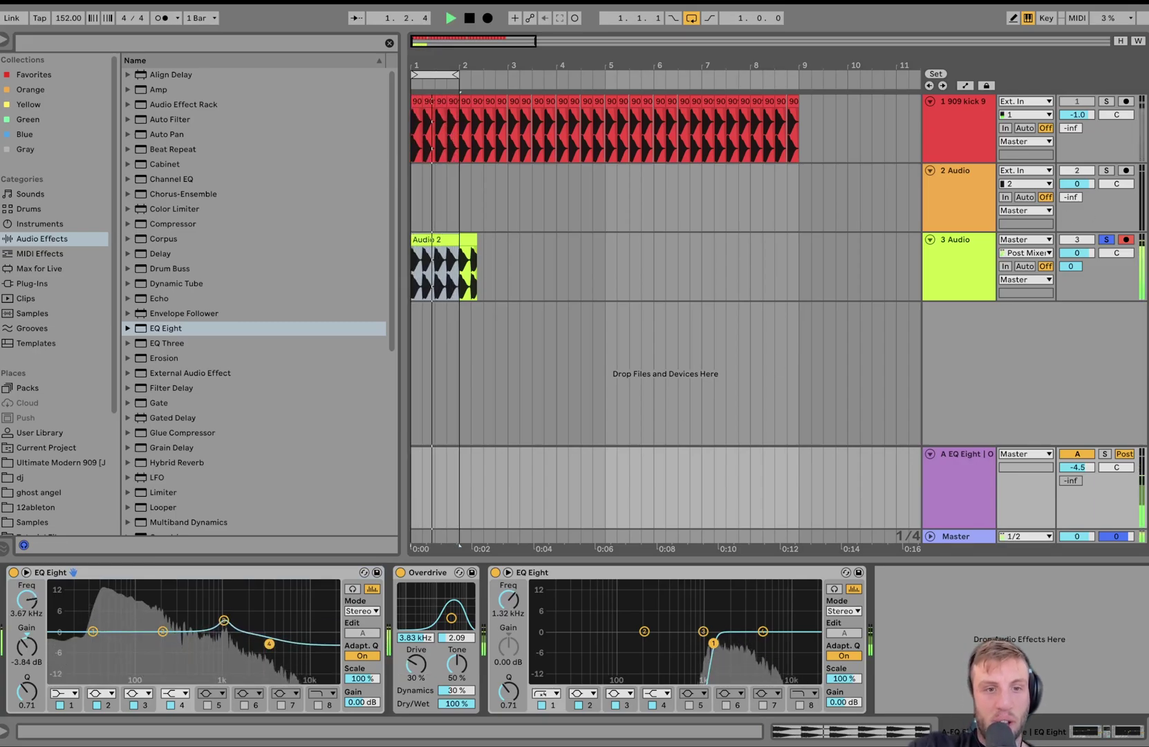
mouse_move(452, 619)
mouse_down()
mouse_move(439, 613)
mouse_move(447, 622)
mouse_up()
- Unsolo the new audio track, leave it active and stop playback
click(1106, 239)
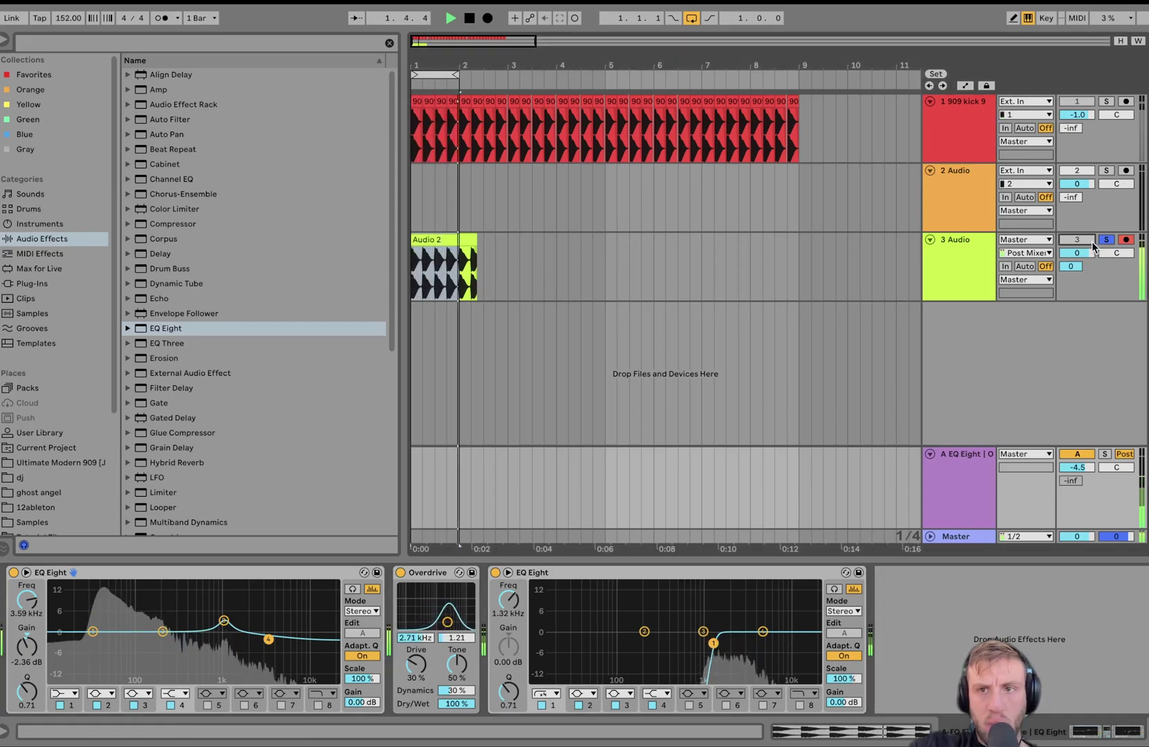
click(1077, 239)
key(space)
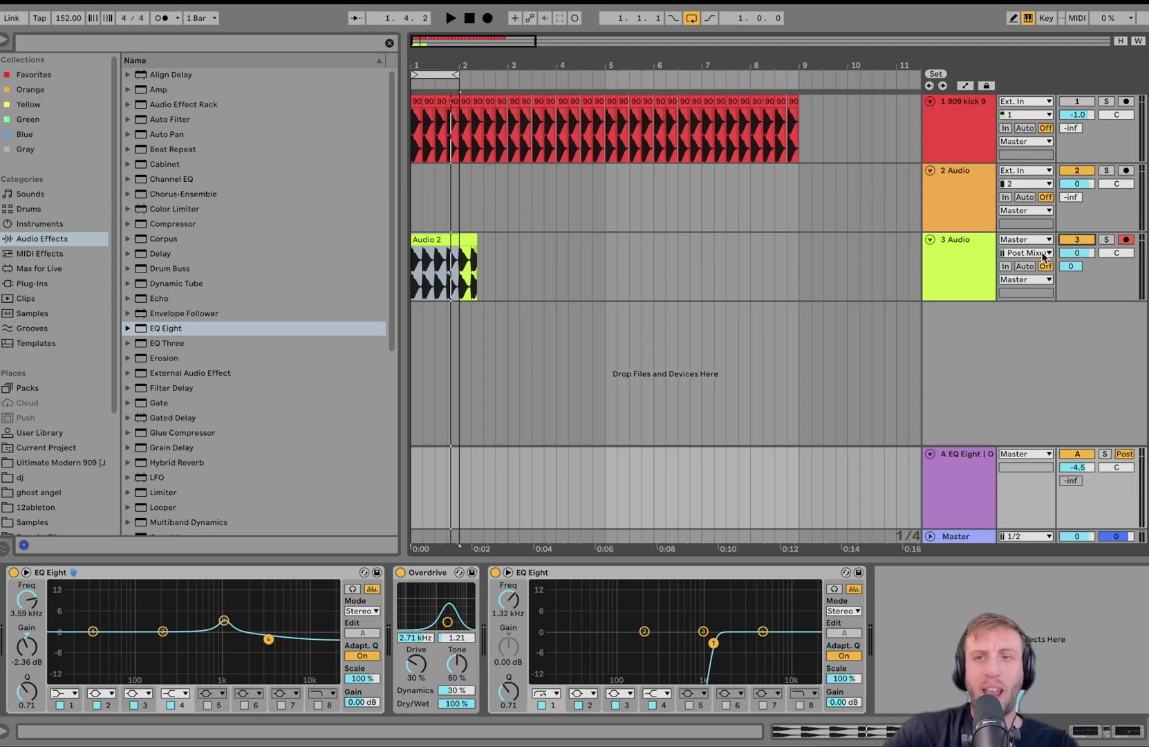
- Solo the 909 kick track to compare it with the recorded take
click(946, 292)
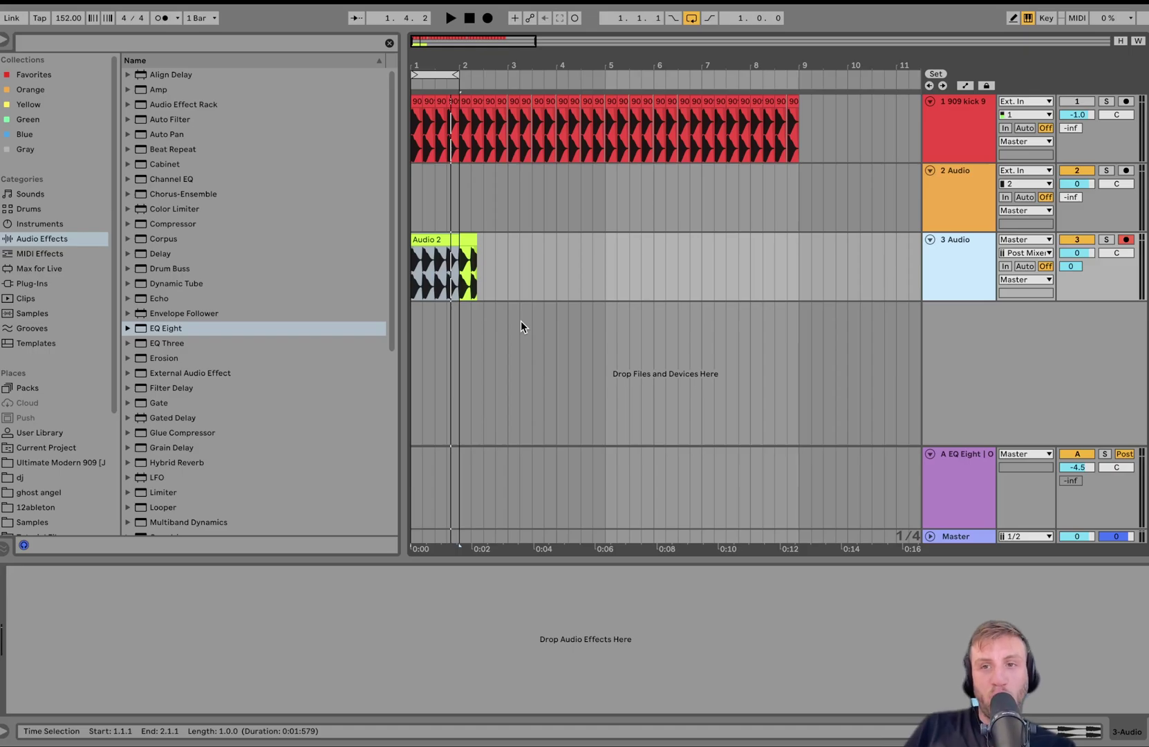
click(1107, 102)
click(965, 125)
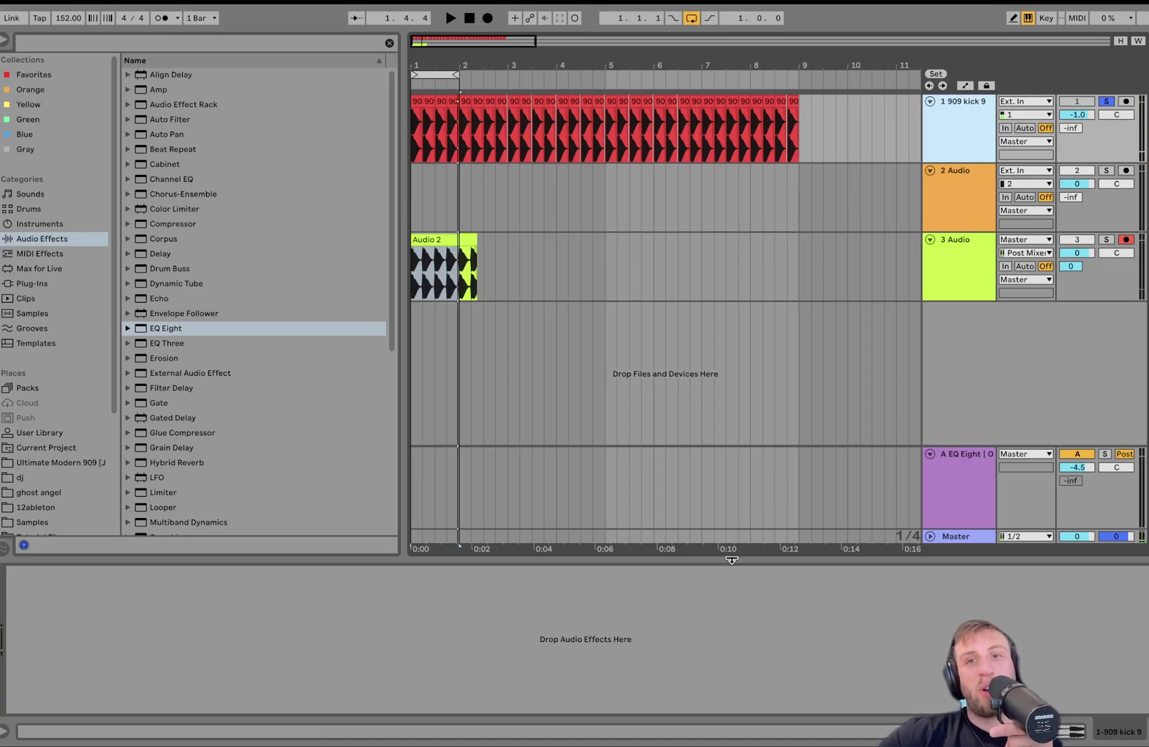
- Play the new audio track soloed and lower its send A to -11.6 dB
click(1107, 239)
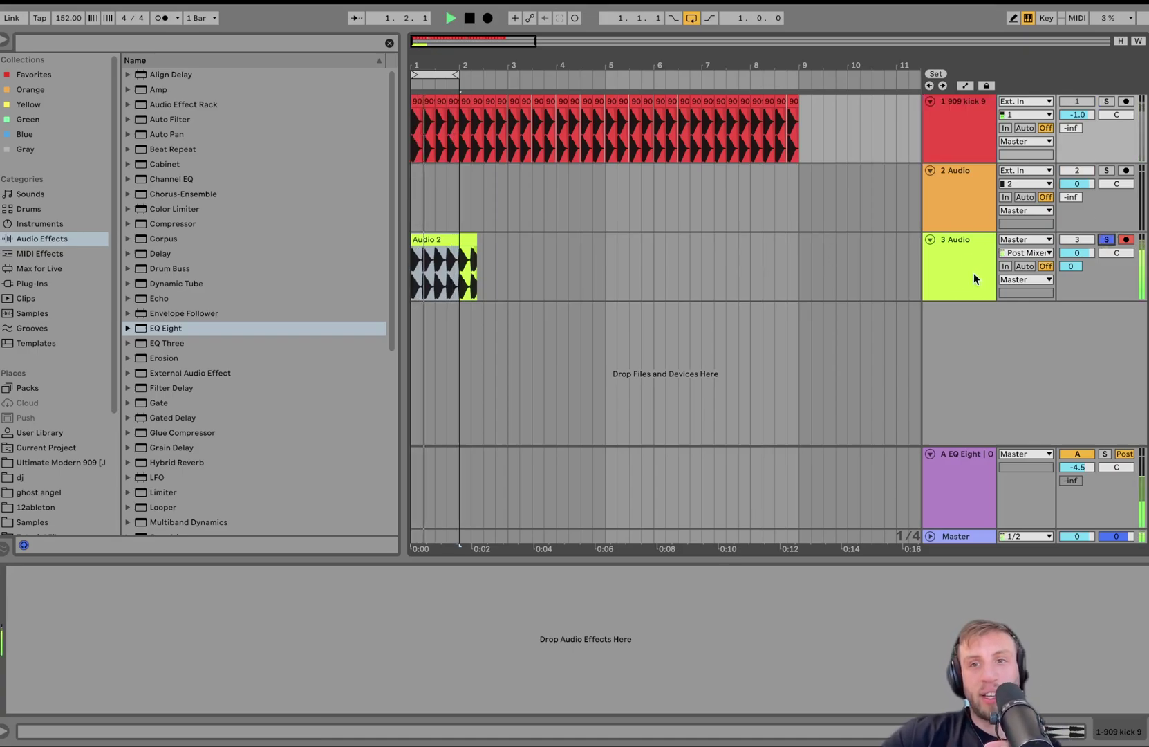
click(1078, 269)
drag(1079, 267, 1079, 296)
key(space)
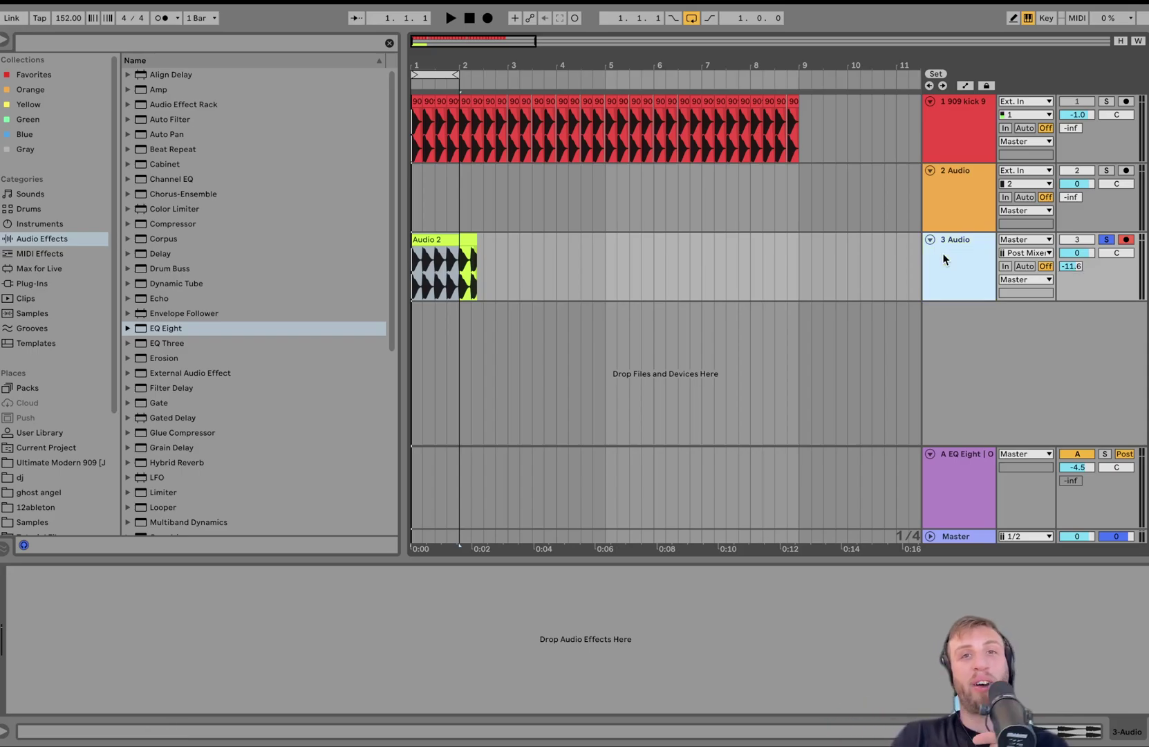
- Browse the claps and kicks folders of the Ultimate Modern 909 sample pack
click(76, 461)
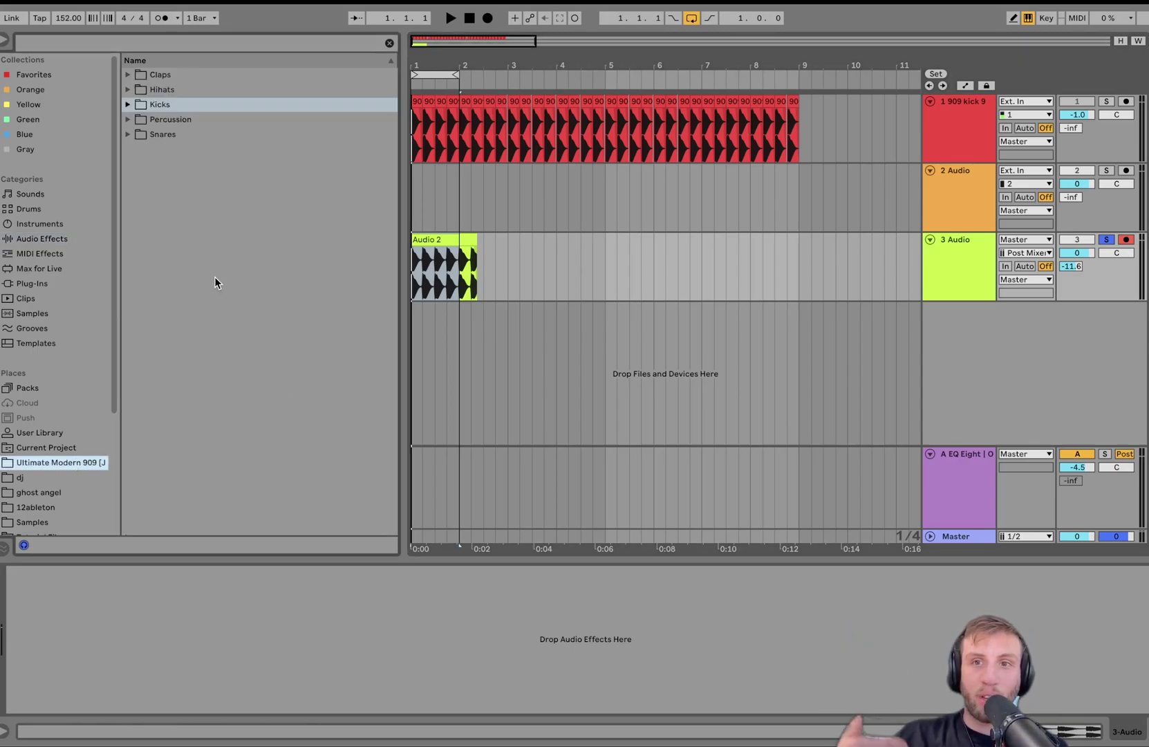
click(127, 75)
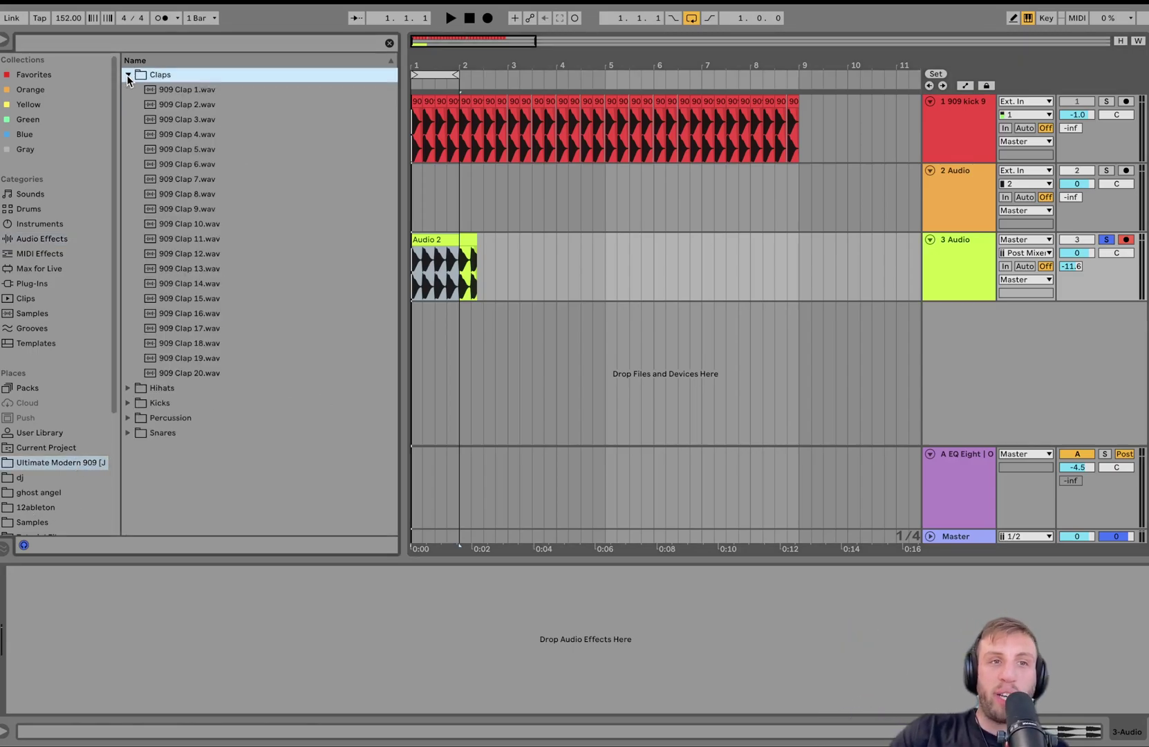
click(127, 75)
click(125, 90)
click(129, 106)
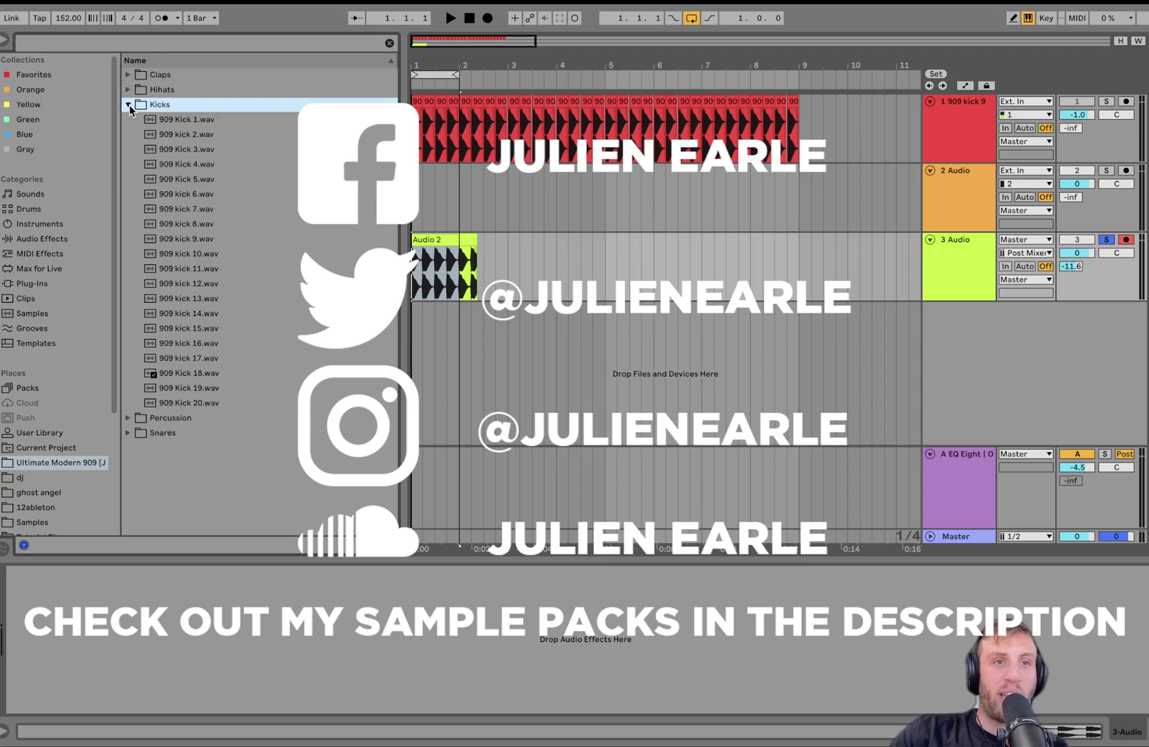
click(129, 105)
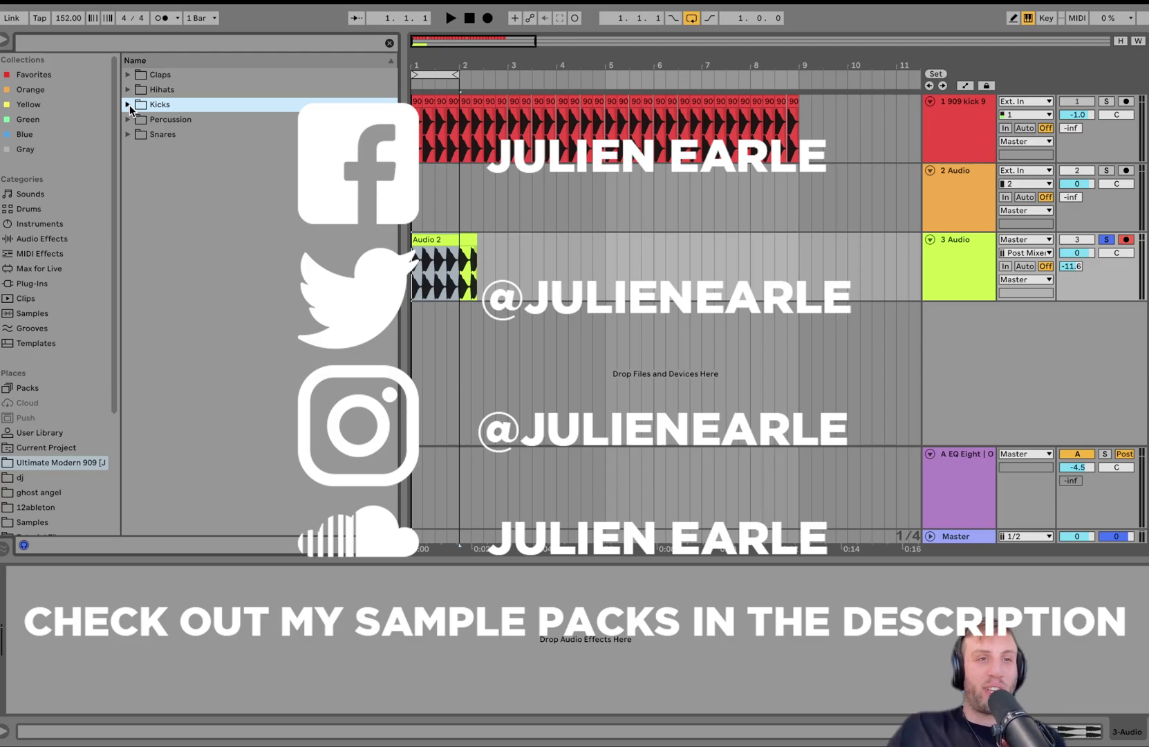
click(129, 105)
click(128, 106)
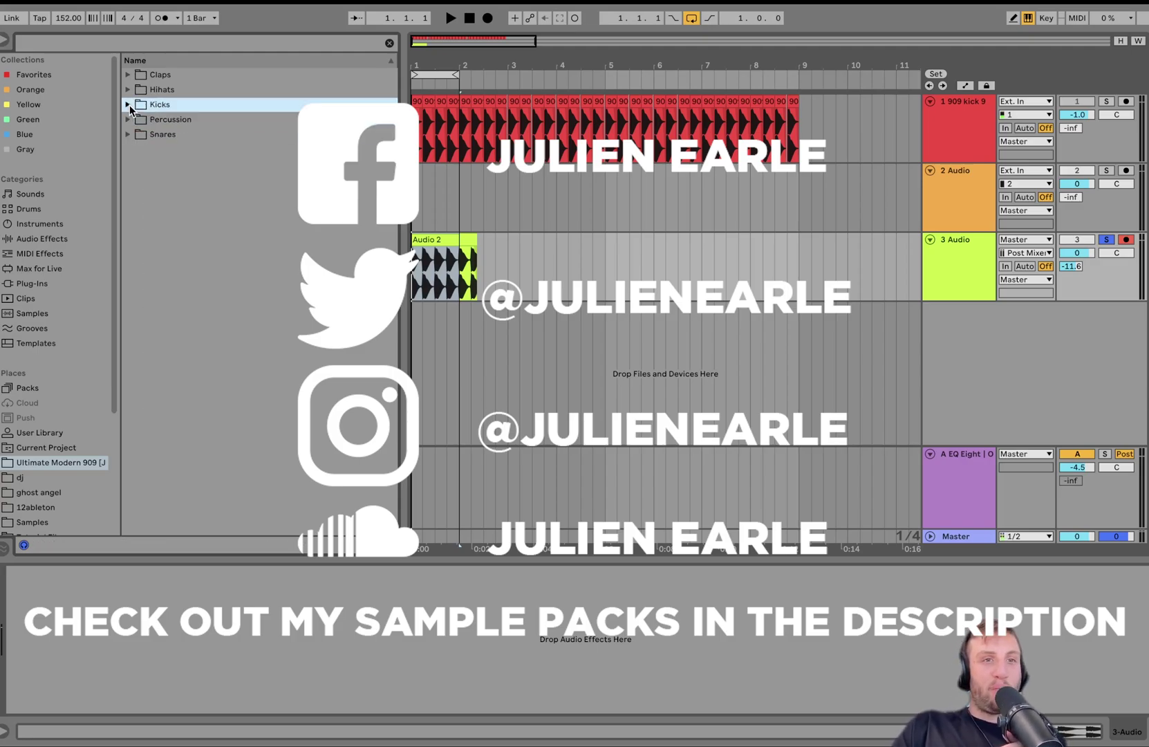
click(129, 105)
key(Down)
key(Down)
key(Down)
click(129, 105)
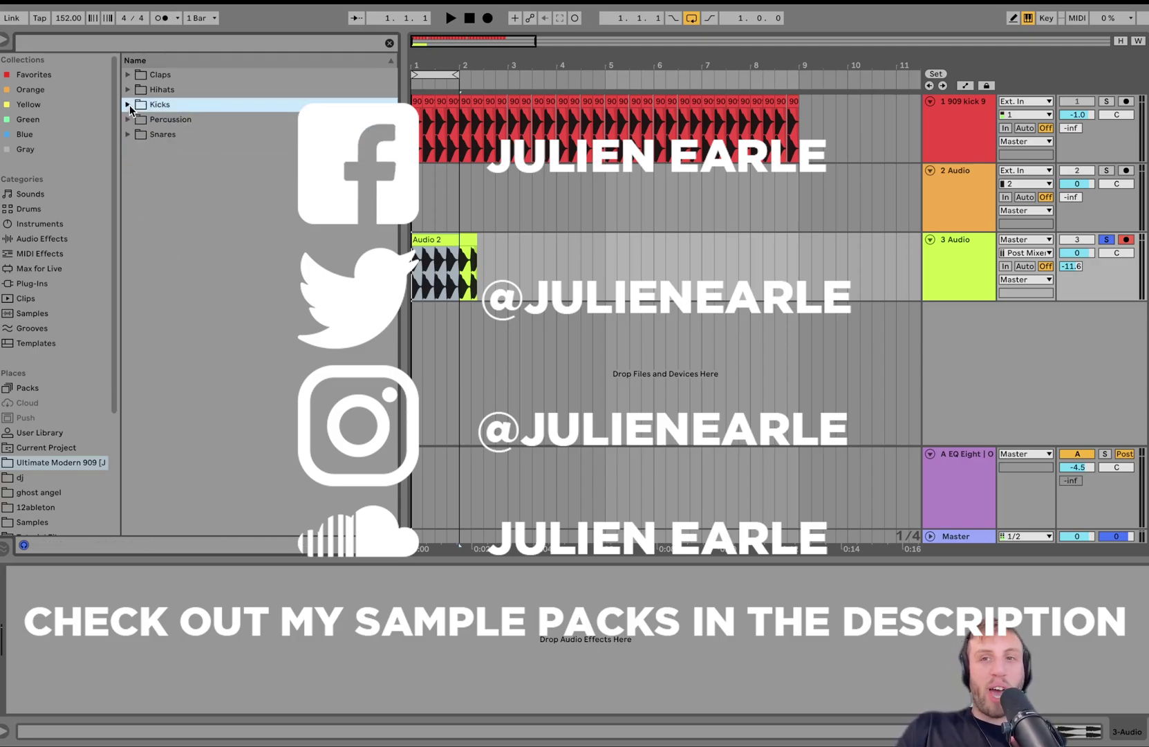